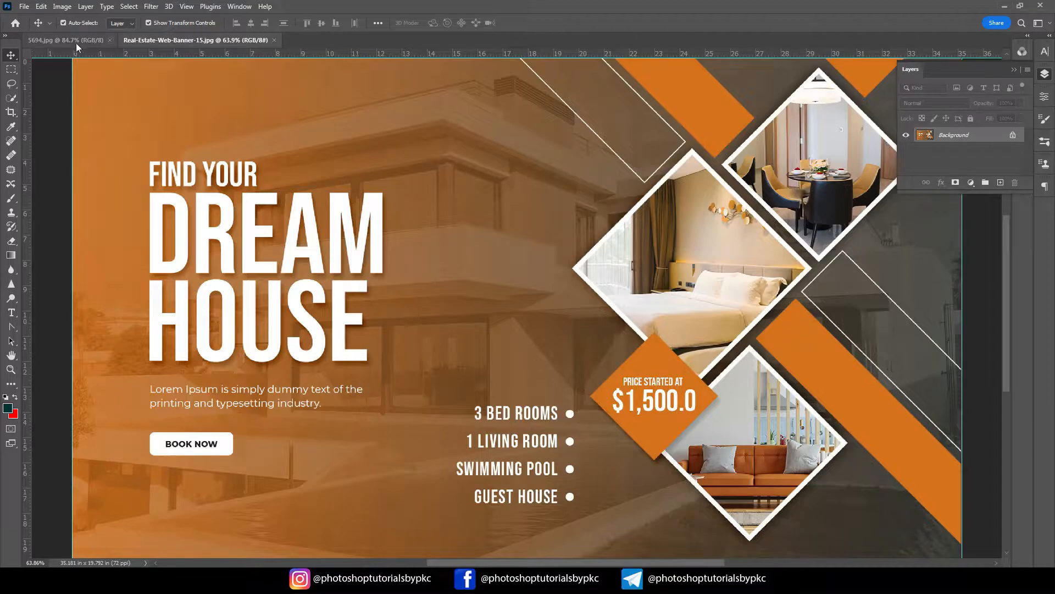
# - Define a Vanishing Point perspective plane on the blank billboard's four inner corners in 5694.jpg, refine its upper corner and apply it
pyautogui.click(151, 6)
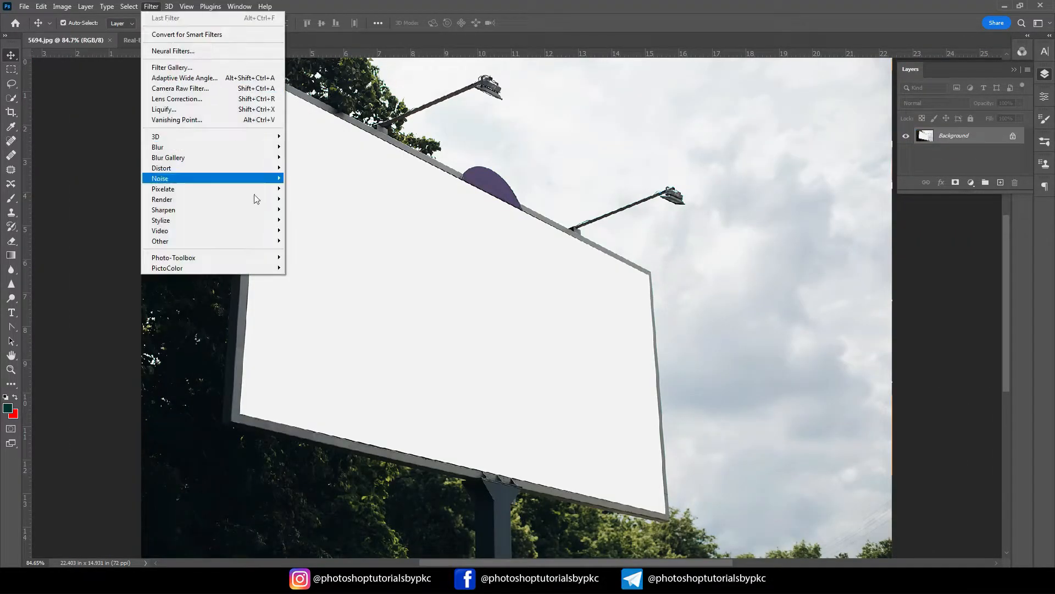
pyautogui.click(190, 119)
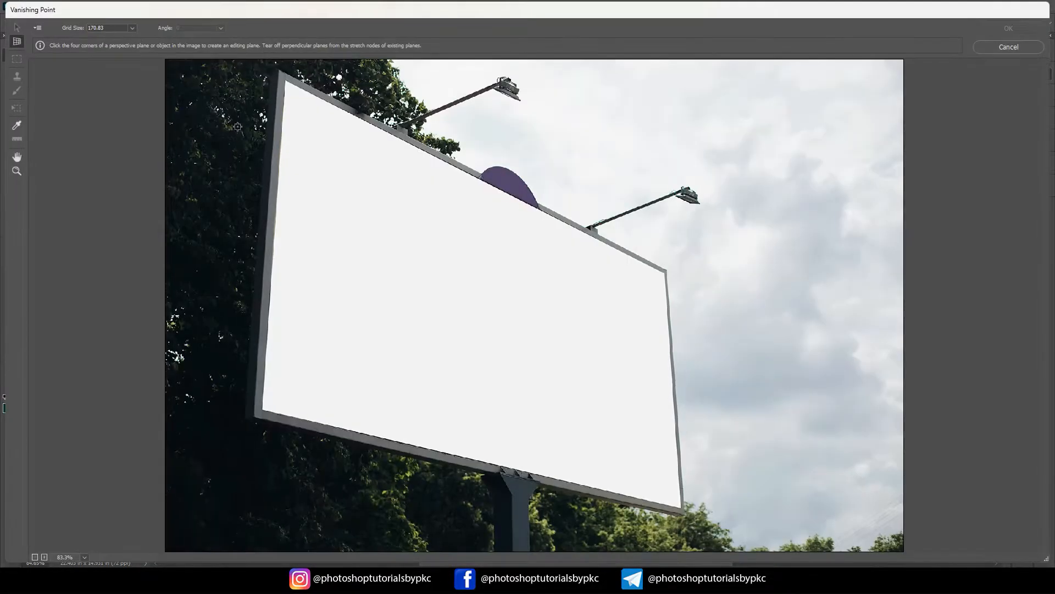
pyautogui.click(285, 82)
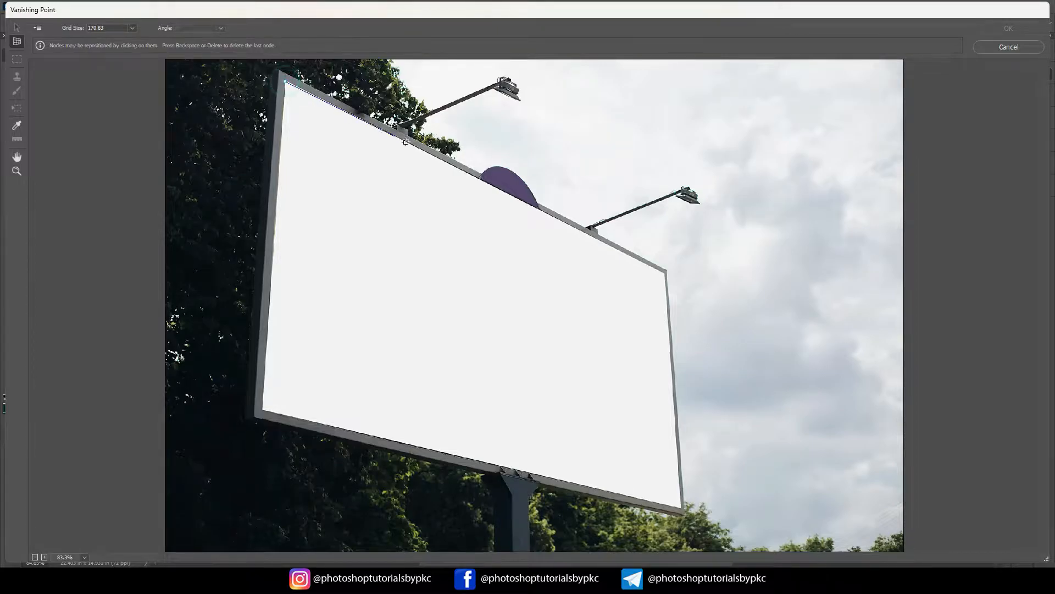
pyautogui.click(665, 273)
pyautogui.click(680, 508)
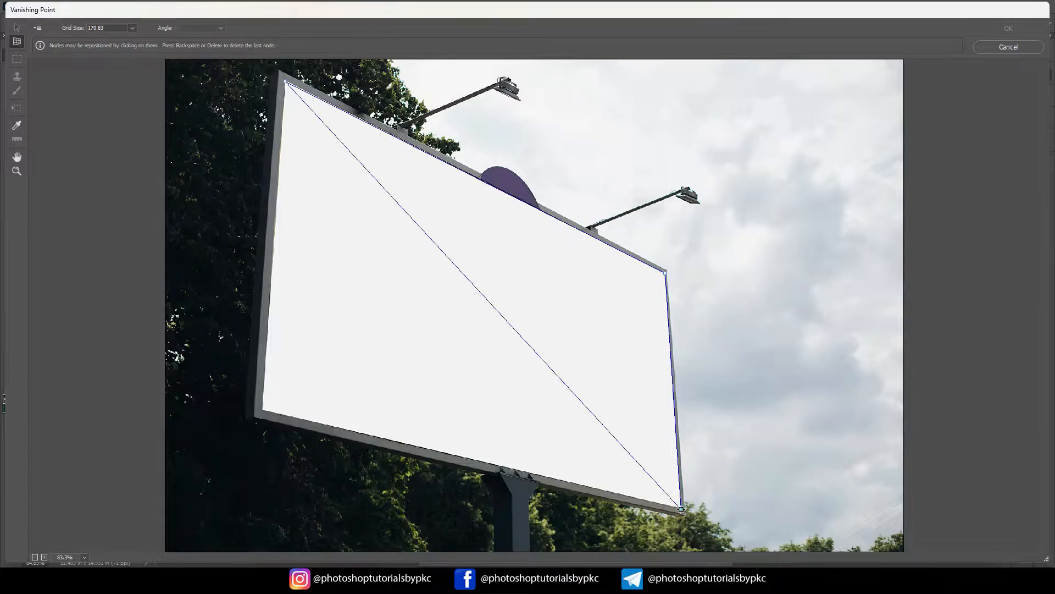
pyautogui.click(263, 410)
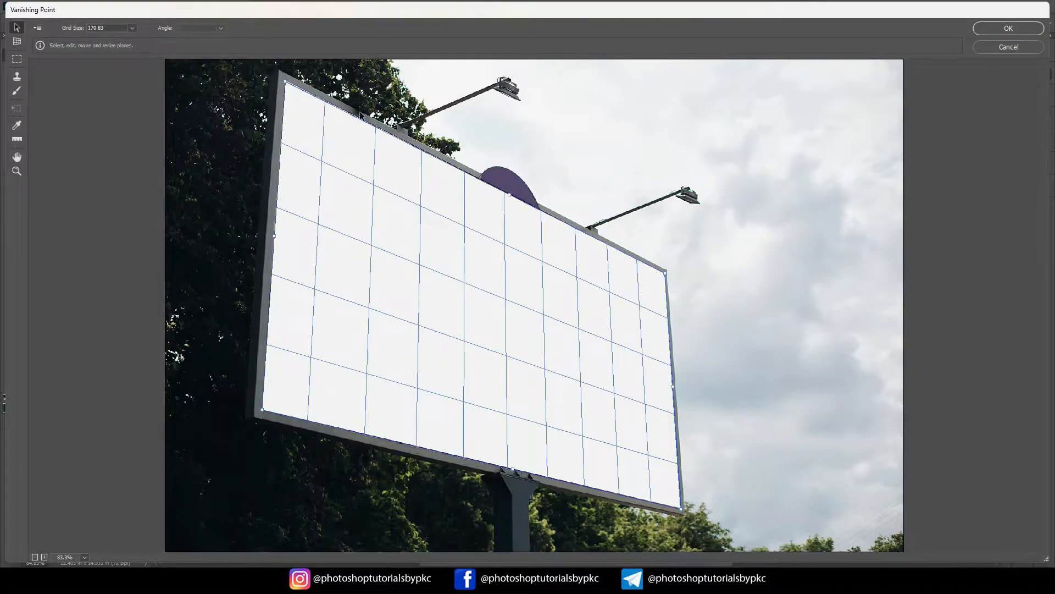
pyautogui.moveTo(286, 81); pyautogui.dragTo(285, 79)
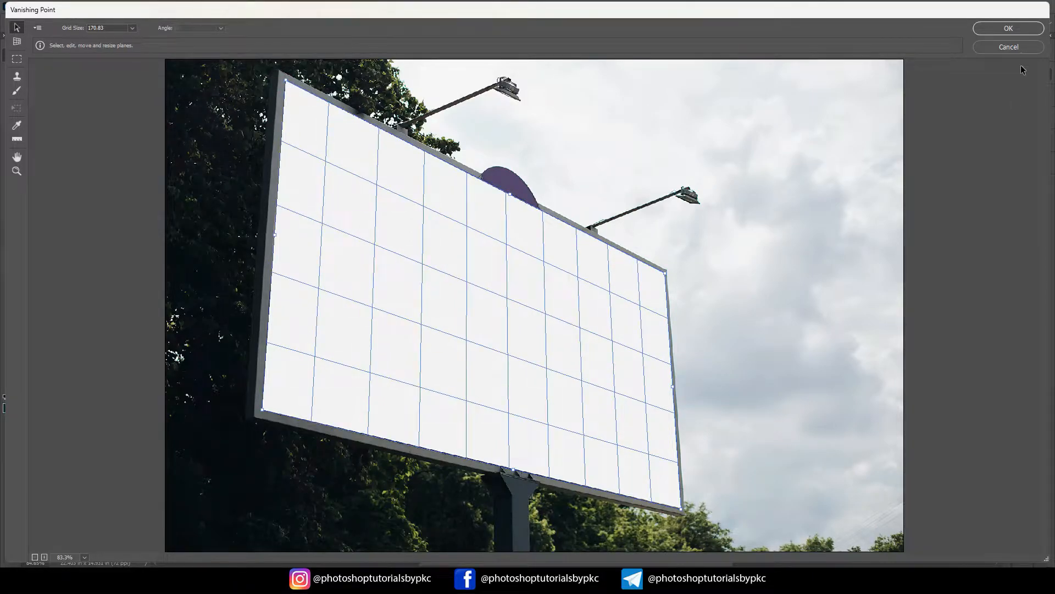
pyautogui.click(1009, 29)
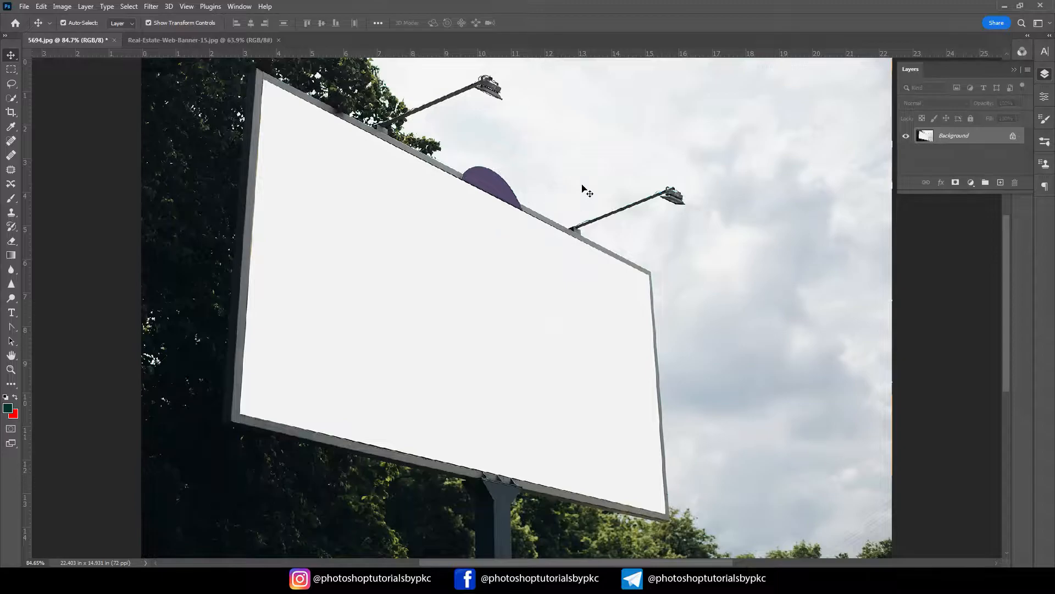
# - Add an empty layer to the billboard photo and copy the entire Real-Estate-Web-Banner-15.jpg image
pyautogui.click(998, 183)
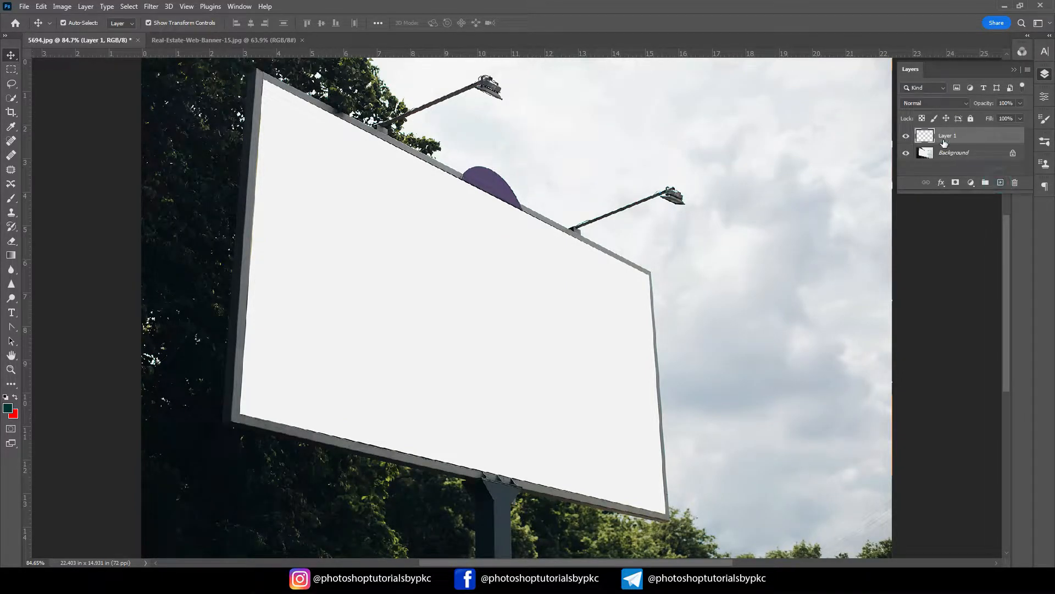
pyautogui.click(193, 38)
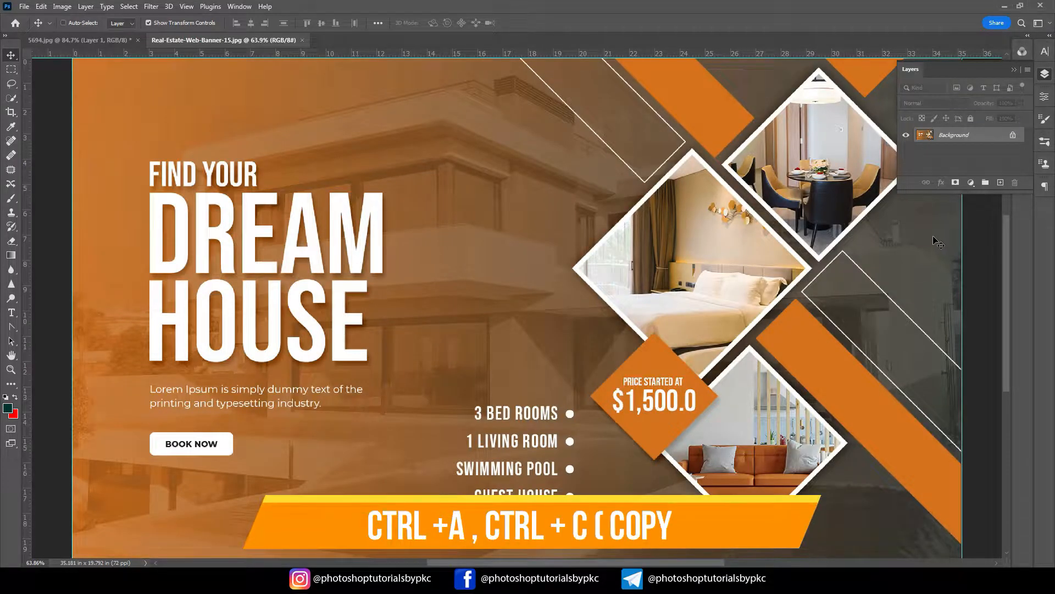
pyautogui.hotkey('ctrl', 'a')
pyautogui.hotkey('ctrl', 'c')
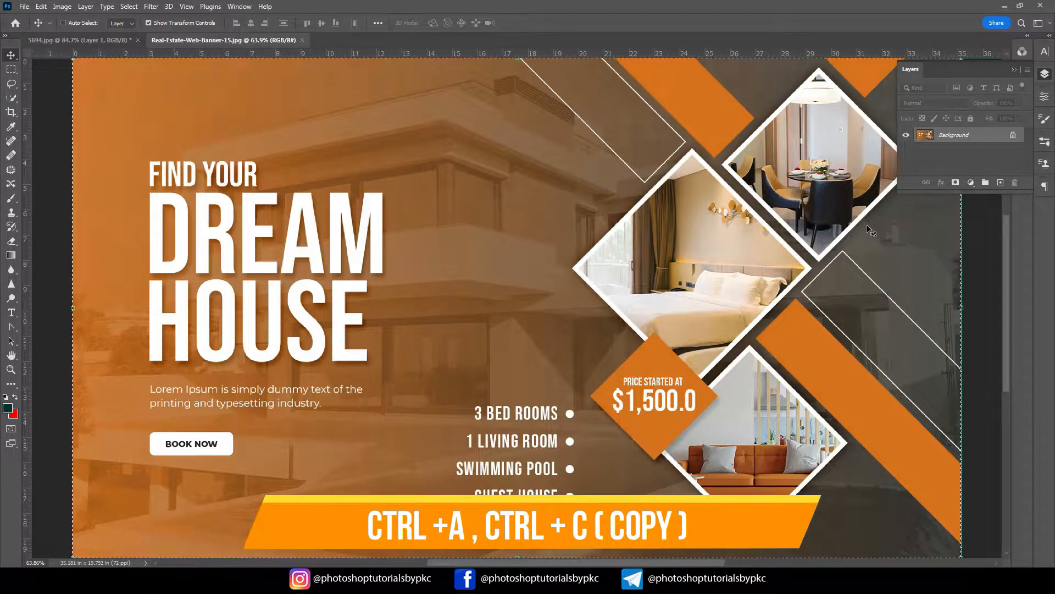
# - Paste the copied banner into Vanishing Point on the billboard photo's empty layer
pyautogui.click(115, 38)
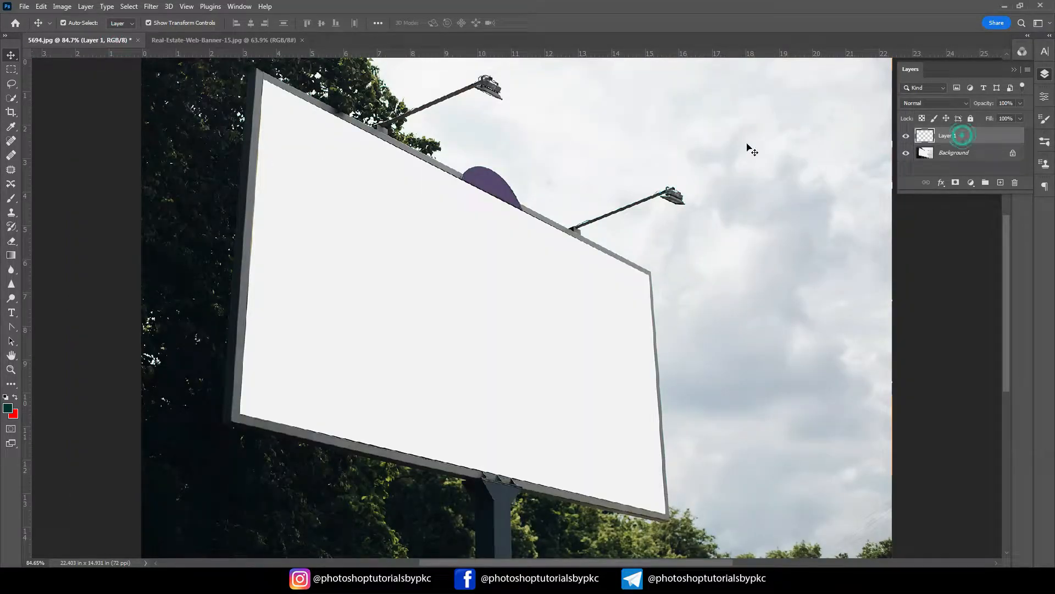
pyautogui.click(151, 8)
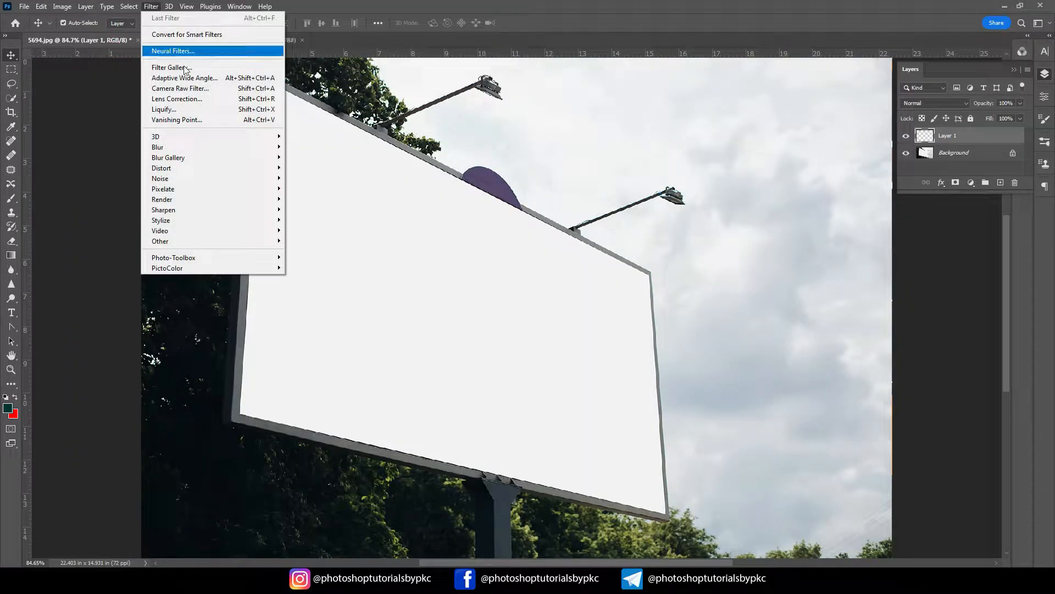
pyautogui.click(188, 122)
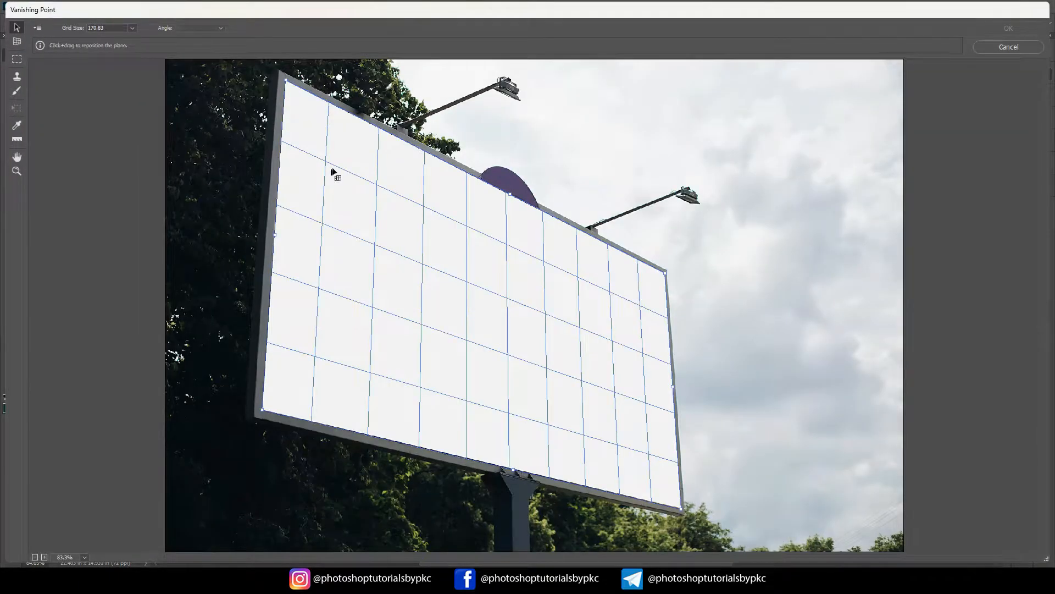
pyautogui.hotkey('ctrl', 'v')
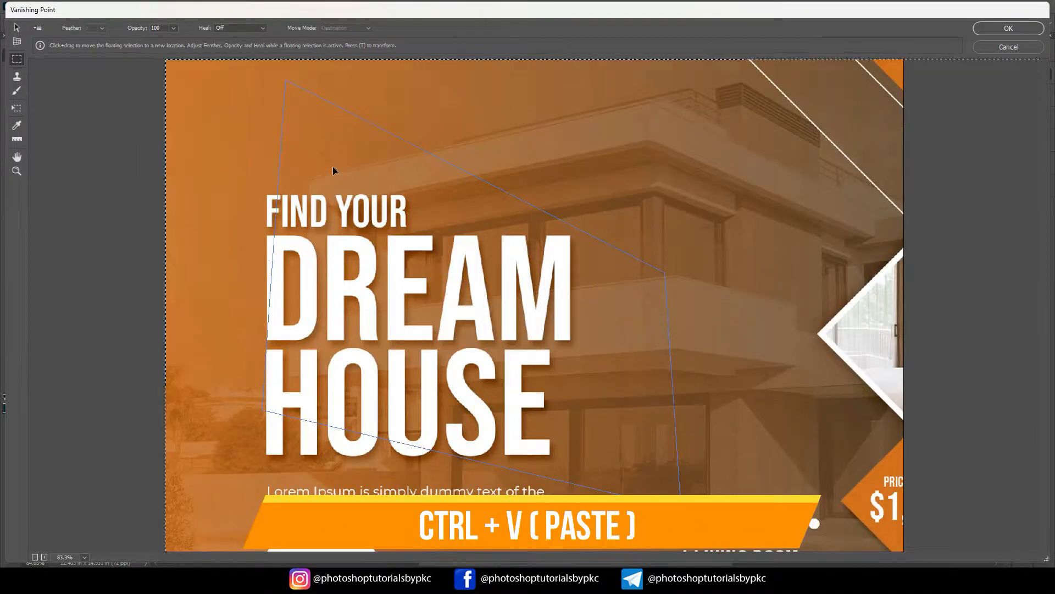
# - Transform the pasted banner to fill the billboard's perspective plane, apply the filter, and compare the image with the banner layer hidden and shown
pyautogui.press('t')
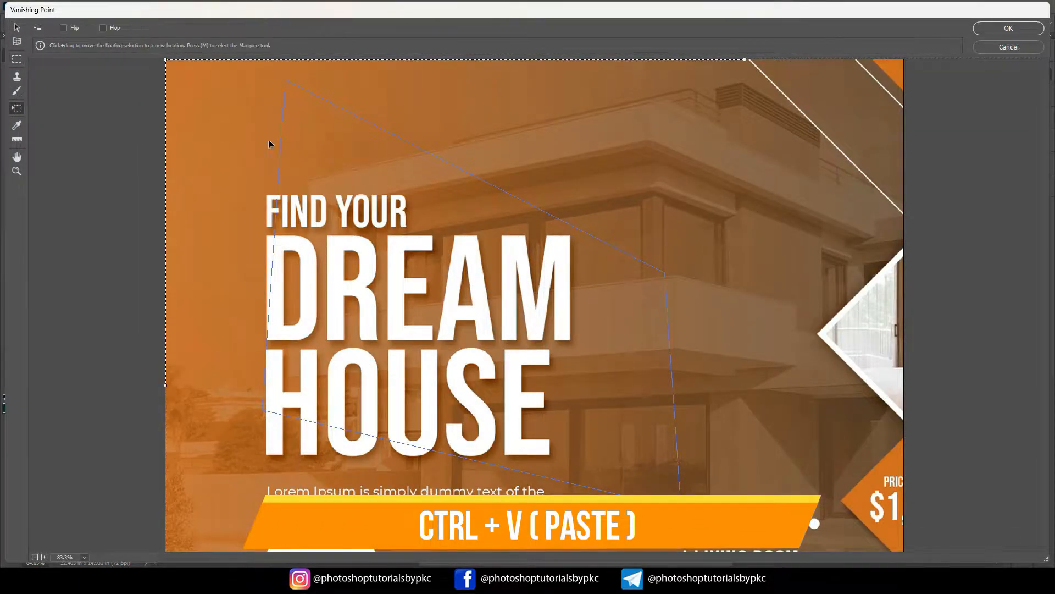
pyautogui.moveTo(167, 69); pyautogui.dragTo(726, 207)
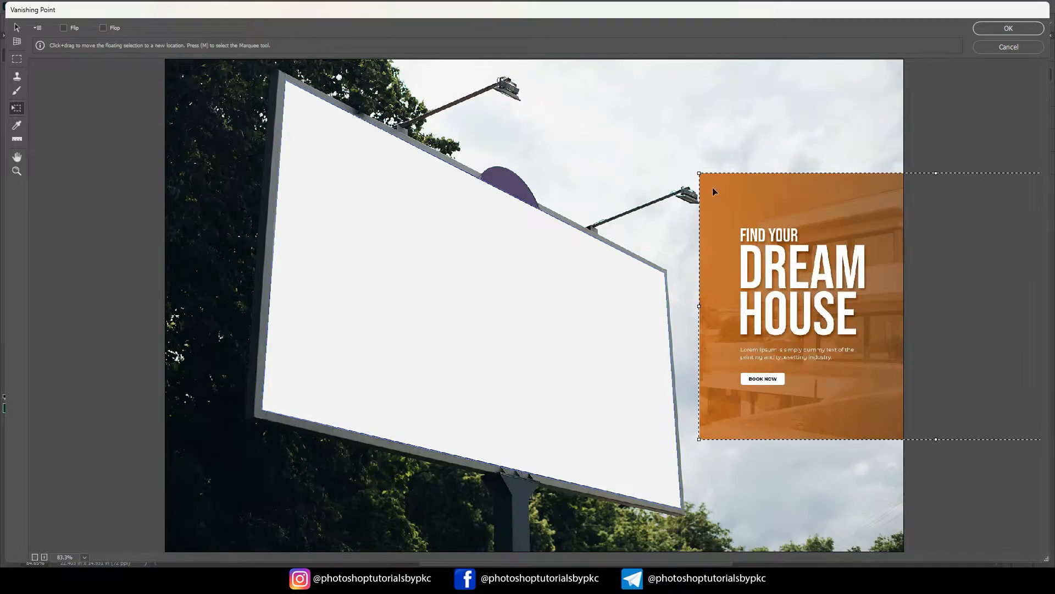
pyautogui.moveTo(698, 173); pyautogui.dragTo(777, 254)
pyautogui.moveTo(878, 319); pyautogui.dragTo(316, 187)
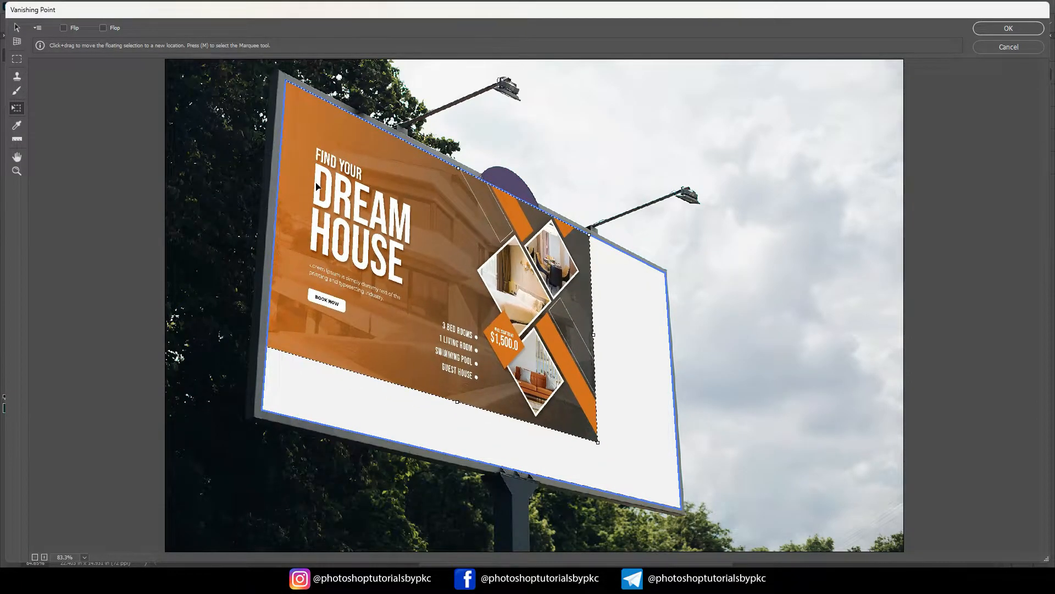
pyautogui.moveTo(598, 443); pyautogui.dragTo(681, 510)
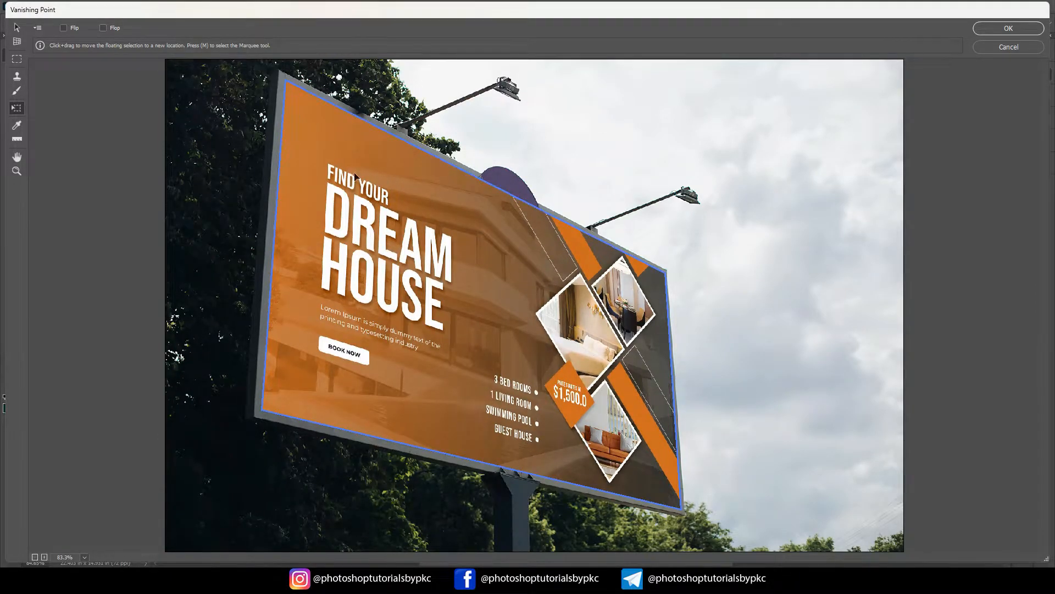
pyautogui.click(1009, 28)
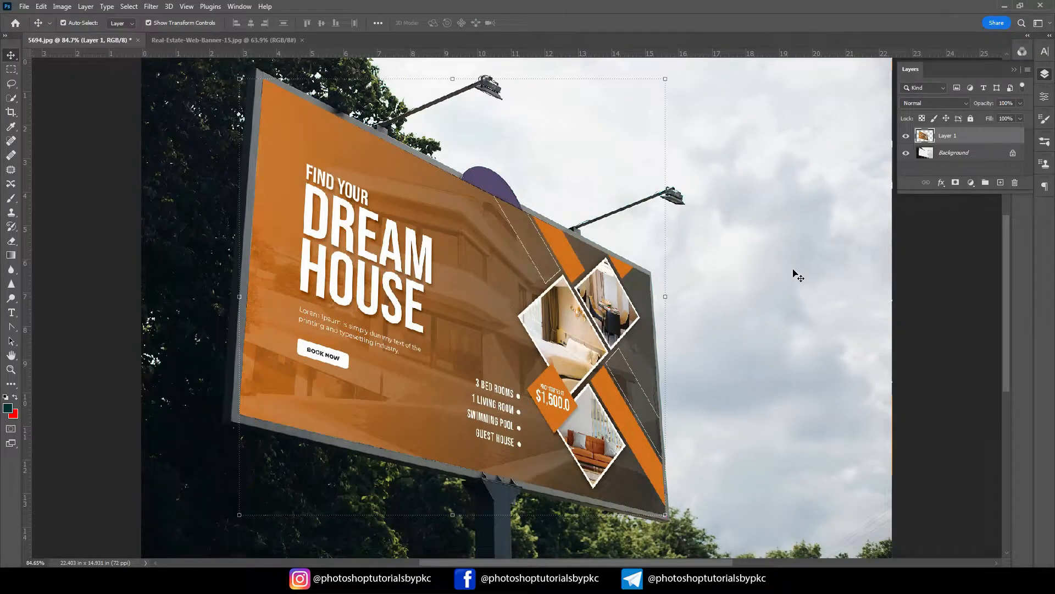
pyautogui.click(906, 138)
pyautogui.click(905, 137)
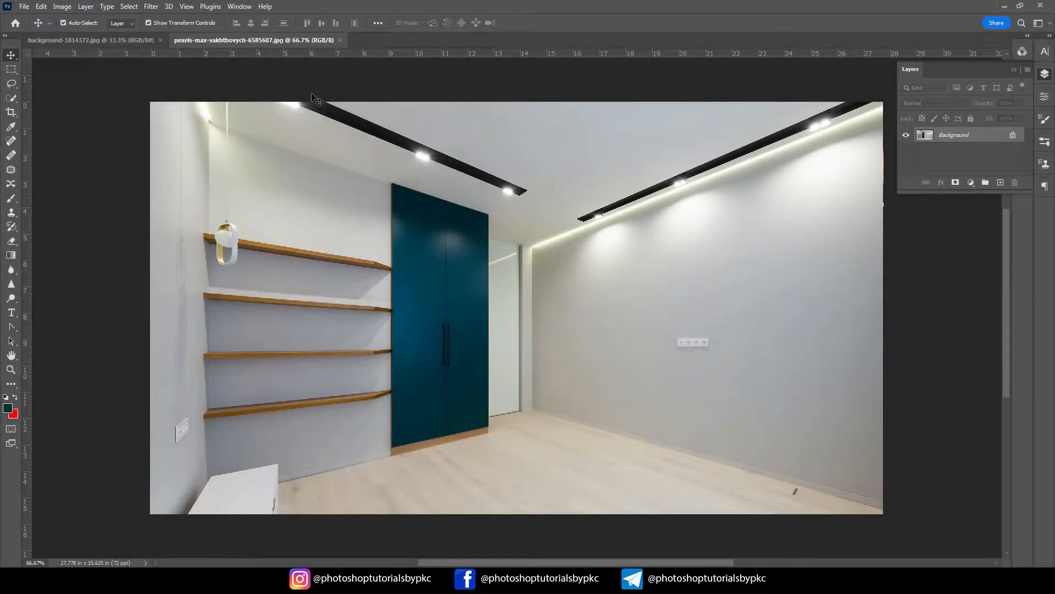
# - Select the socket strip on the room photo's grey wall with a rectangular marquee and copy it to its own layer
pyautogui.click(135, 40)
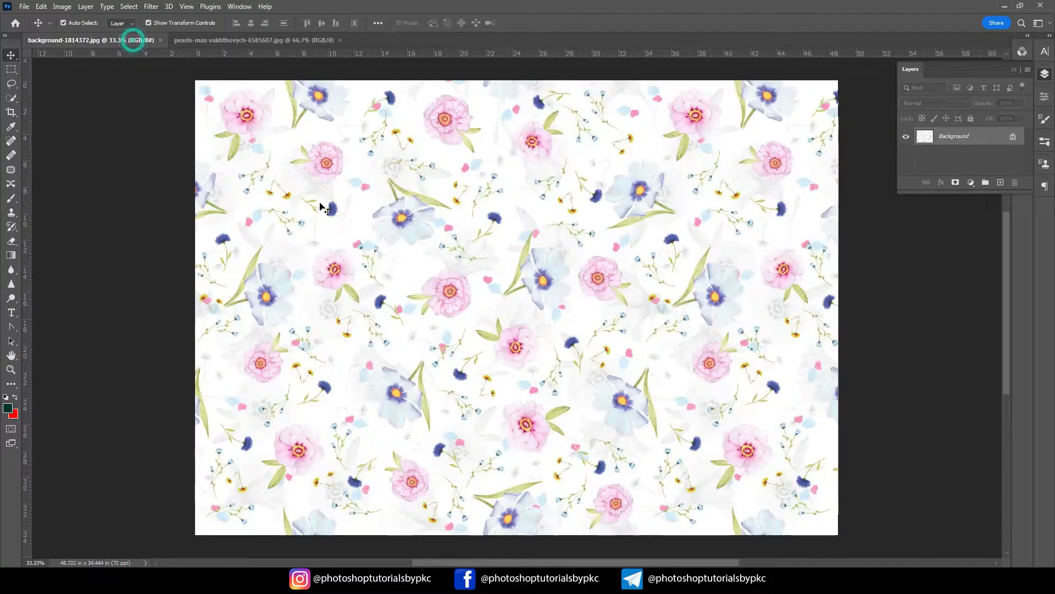
pyautogui.click(189, 42)
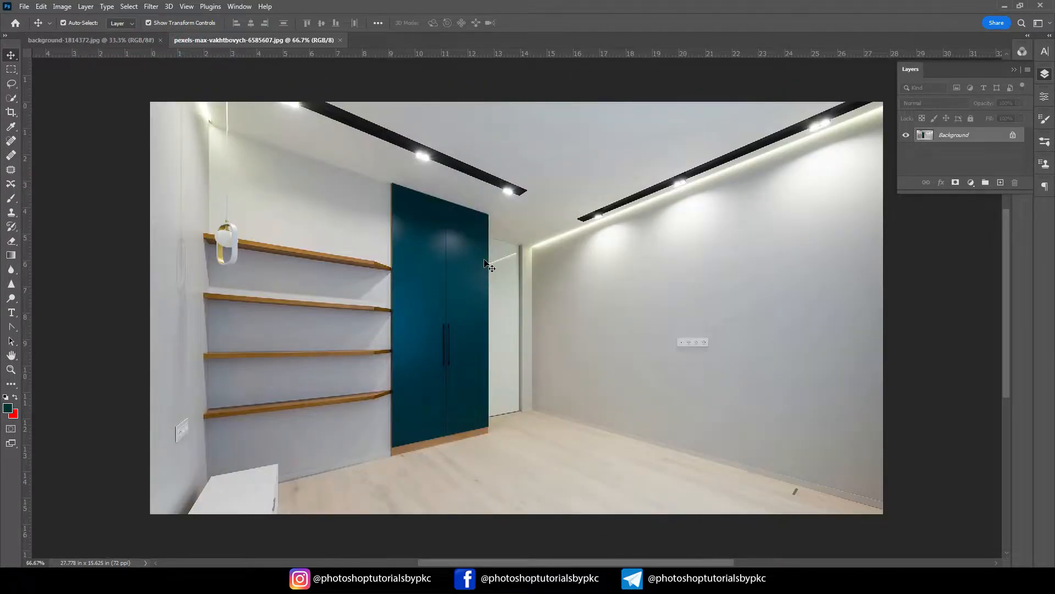
pyautogui.hotkey('ctrl', '+')
pyautogui.hotkey('ctrl', '+')
pyautogui.hotkey('ctrl', '+')
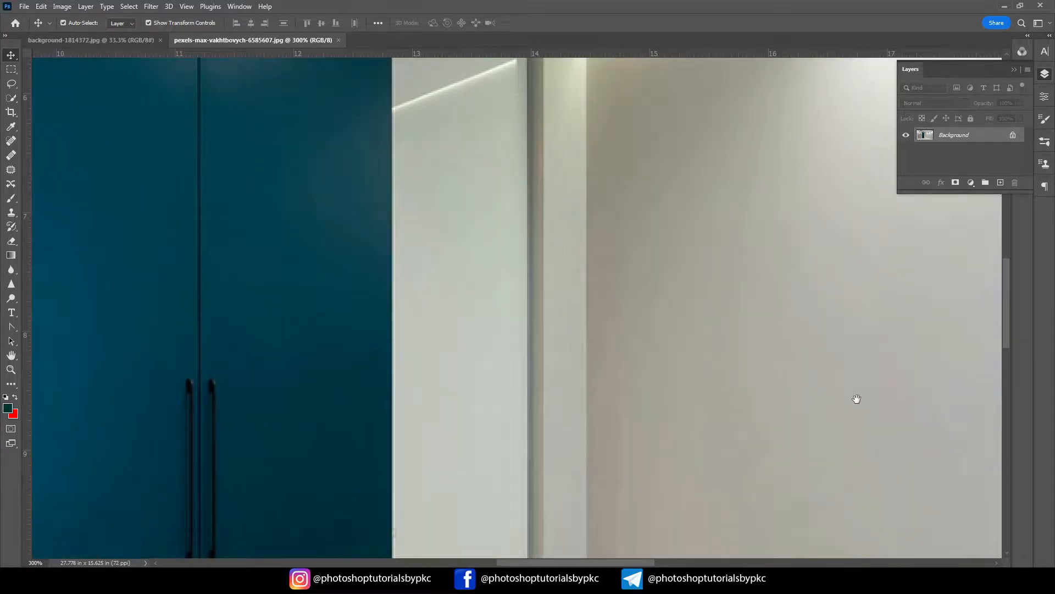
pyautogui.moveTo(883, 403); pyautogui.dragTo(260, 278)
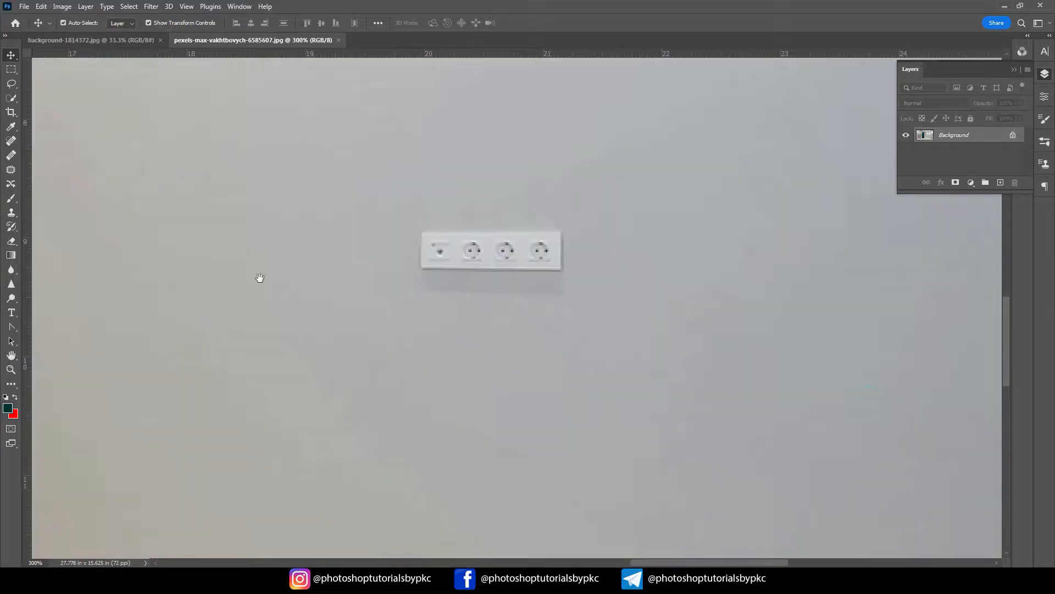
pyautogui.click(12, 69)
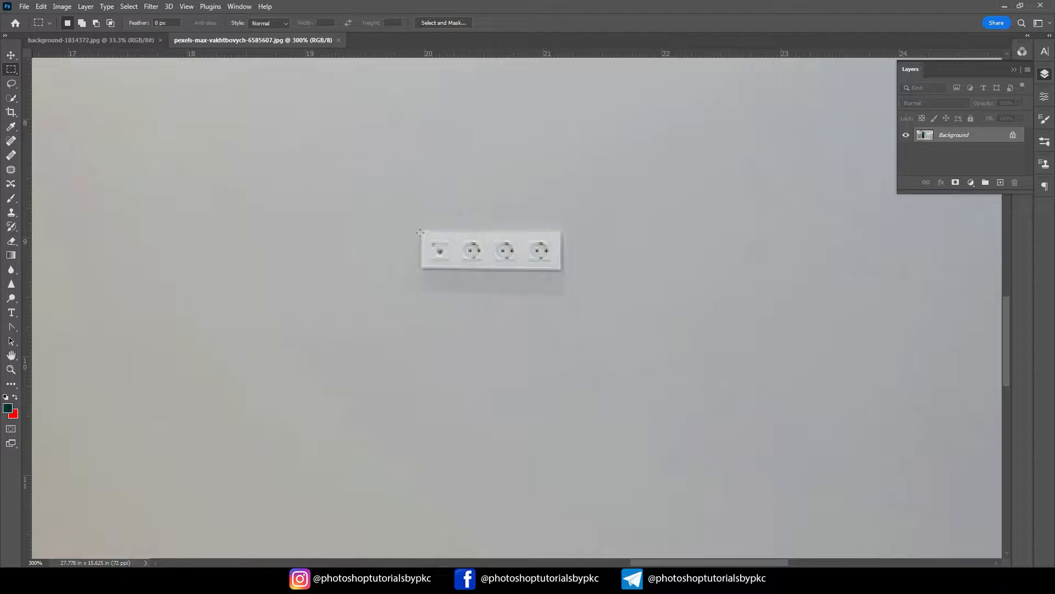
pyautogui.moveTo(419, 232); pyautogui.dragTo(561, 268)
pyautogui.hotkey('ctrl', 'j')
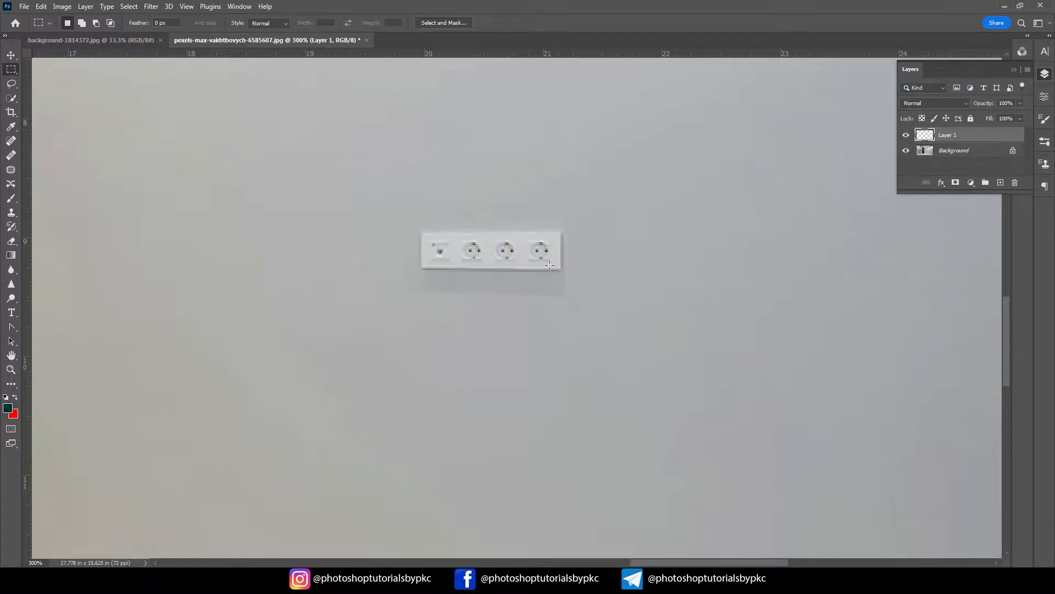
pyautogui.hotkey('ctrl', '0')
pyautogui.click(11, 55)
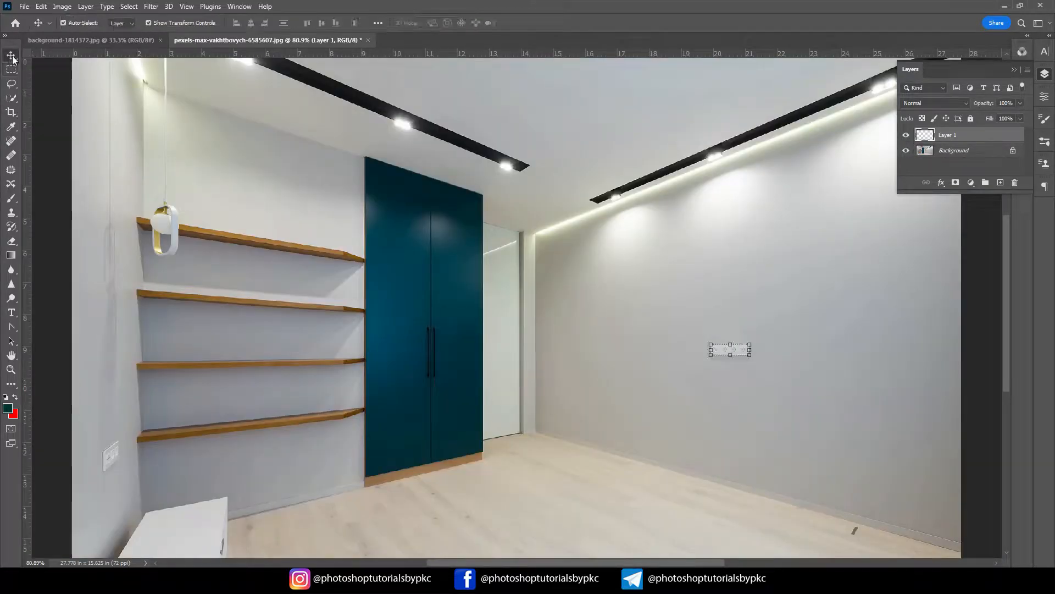
# - On the Background layer, define a Vanishing Point plane on the four corners of the grey wall with the sockets and apply it
pyautogui.click(956, 153)
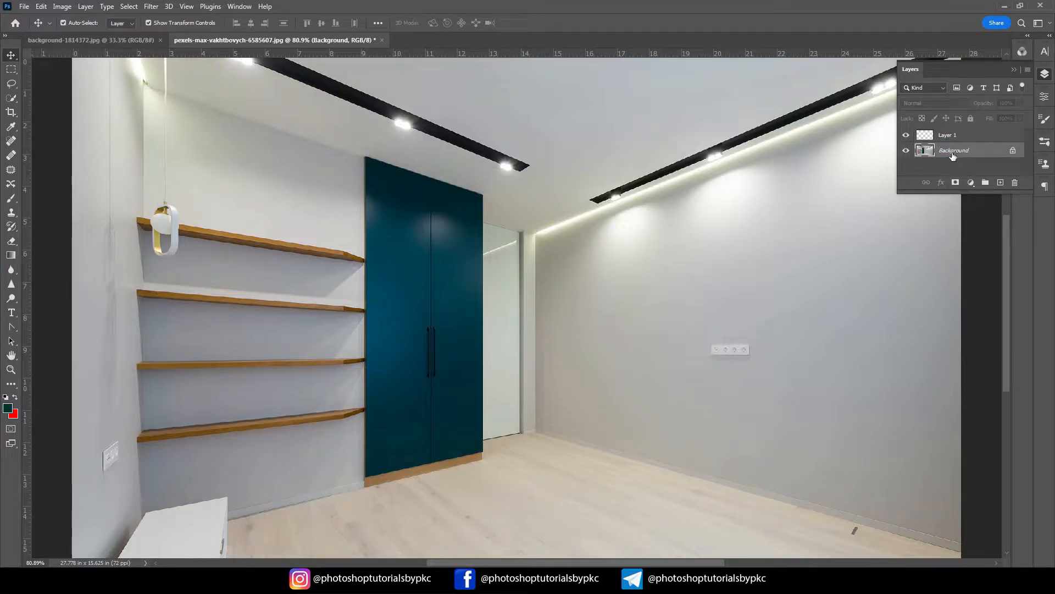
pyautogui.click(160, 9)
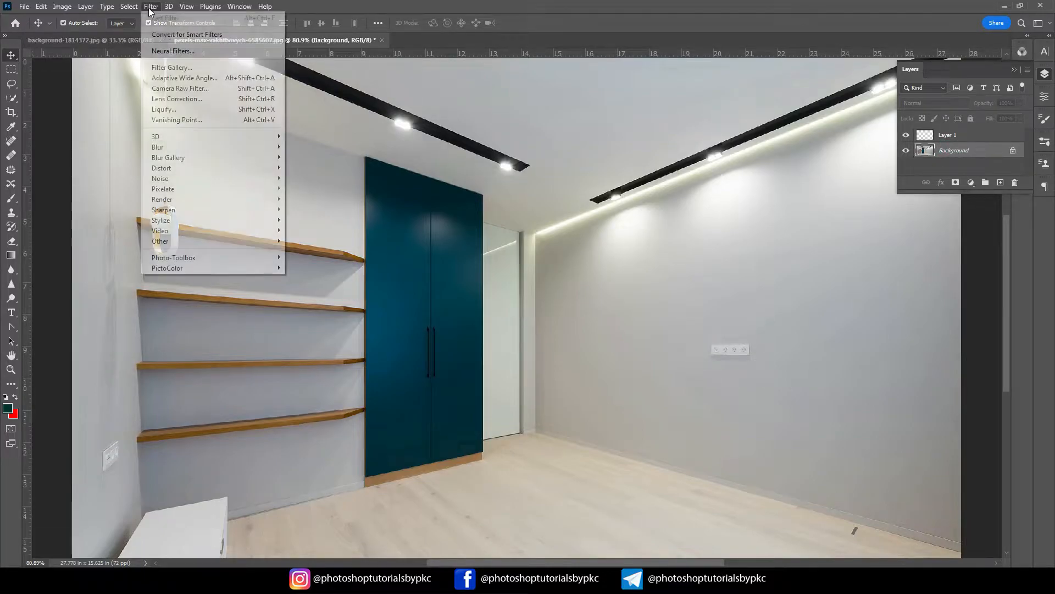
pyautogui.click(197, 119)
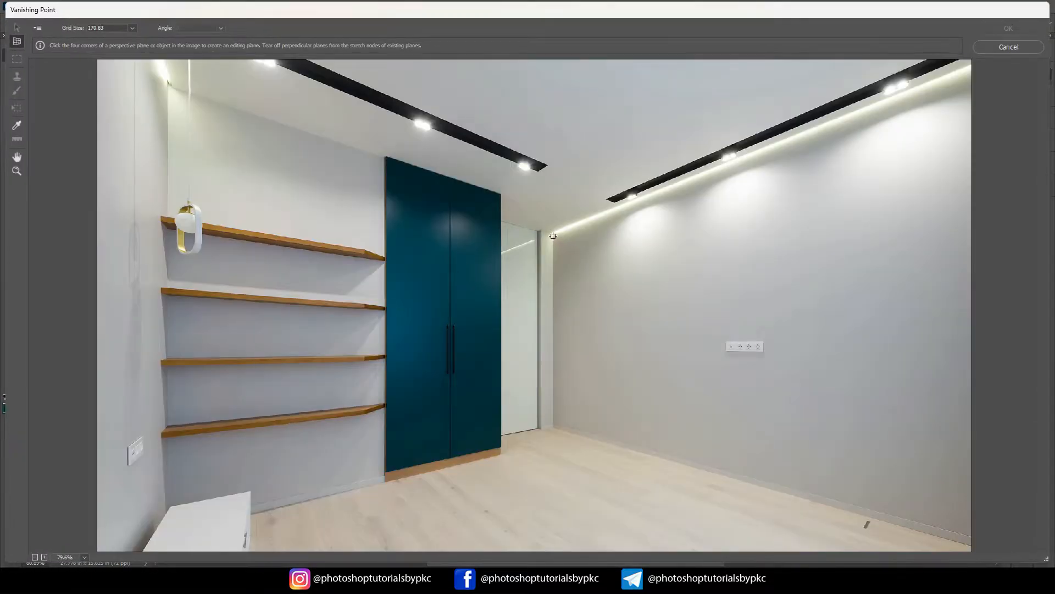
pyautogui.click(553, 233)
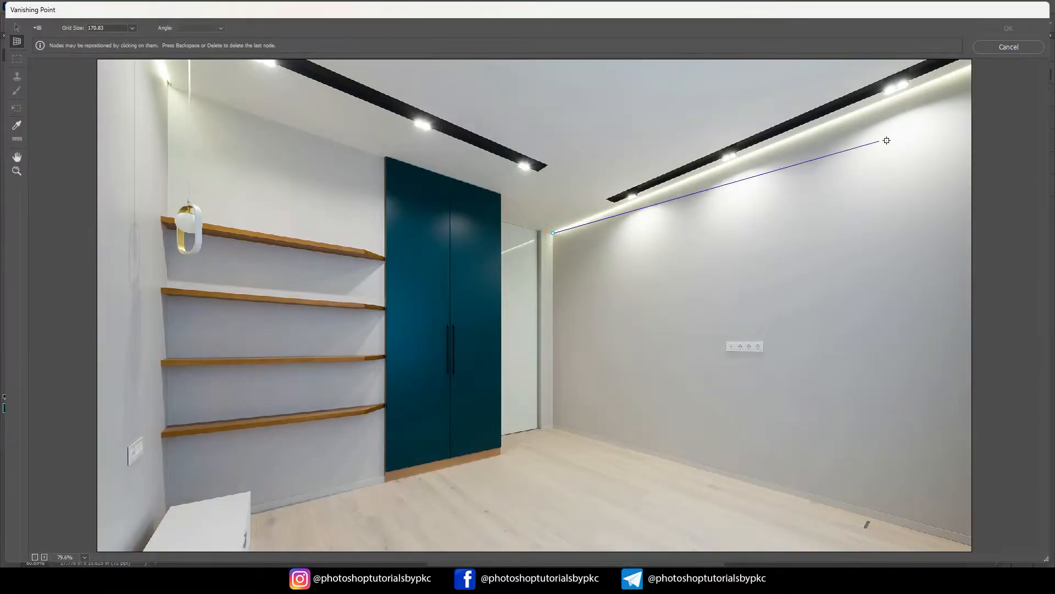
pyautogui.click(971, 66)
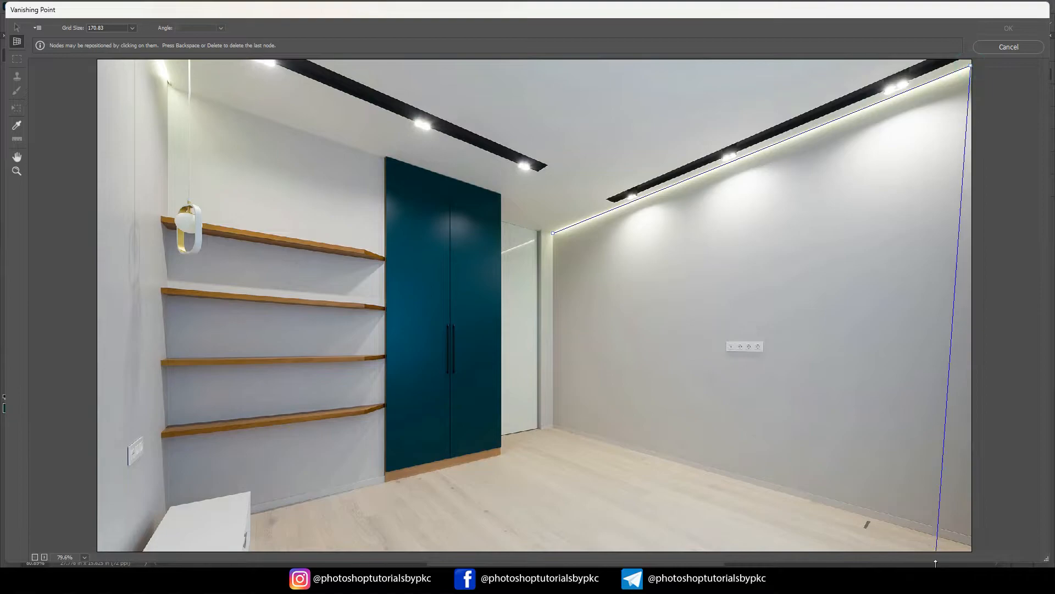
pyautogui.click(971, 534)
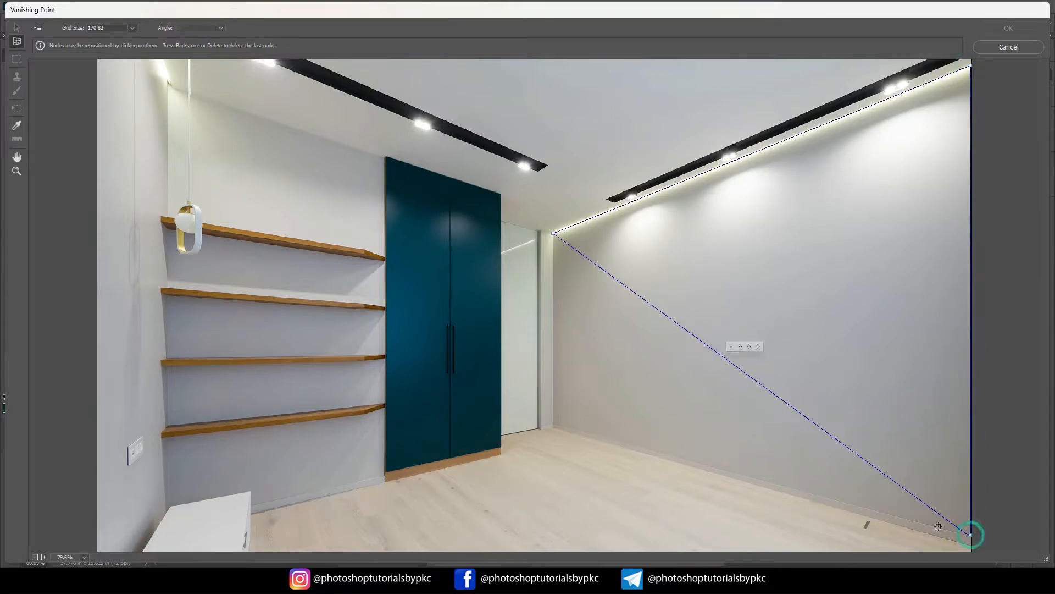
pyautogui.click(554, 424)
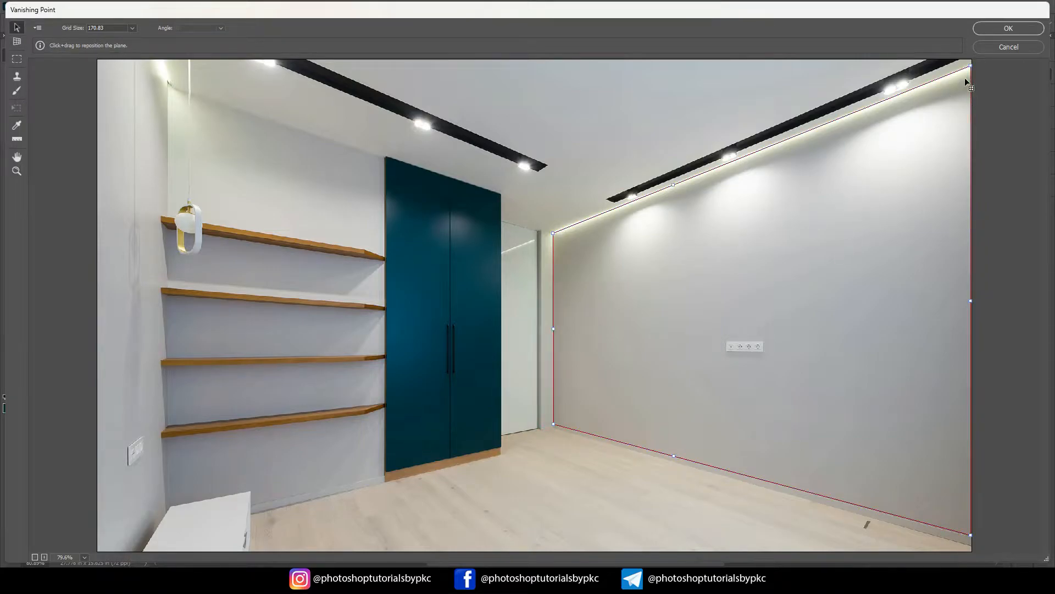
pyautogui.click(1009, 28)
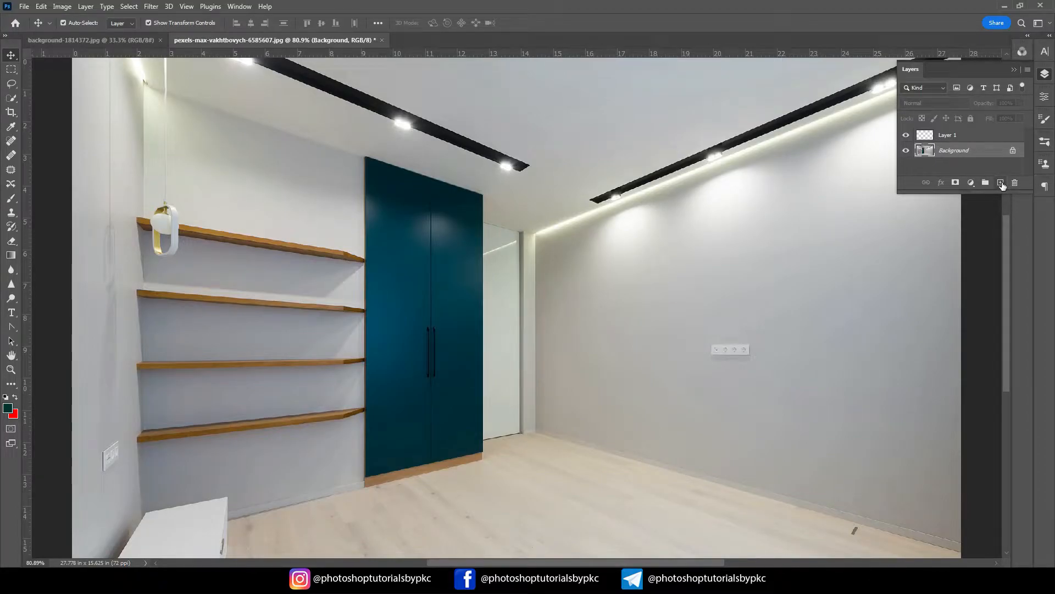
# - Add an empty layer above the room photo's Background and copy the entire floral pattern image
pyautogui.click(1001, 183)
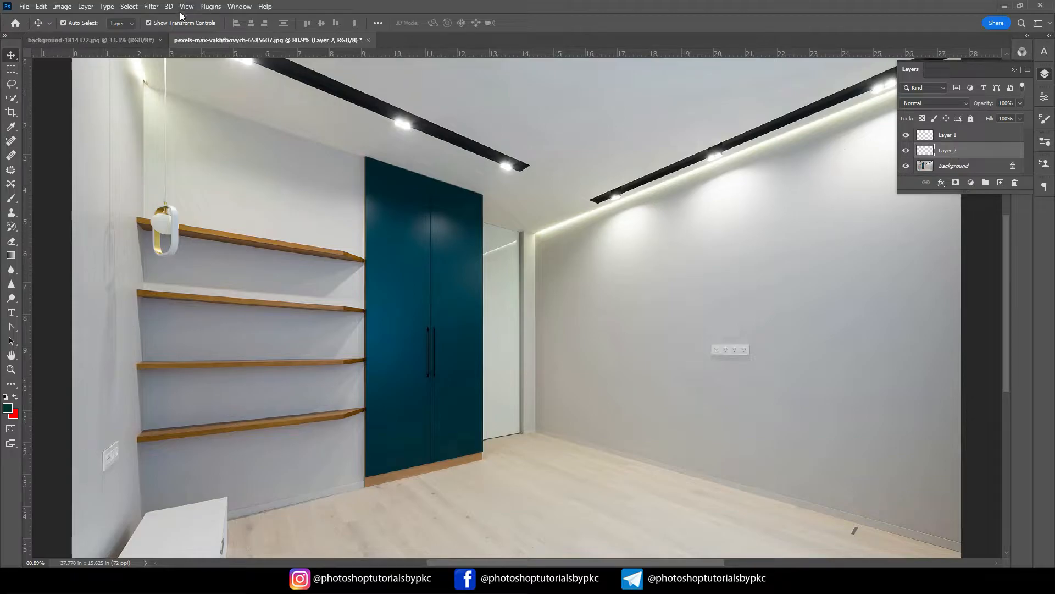
pyautogui.click(119, 40)
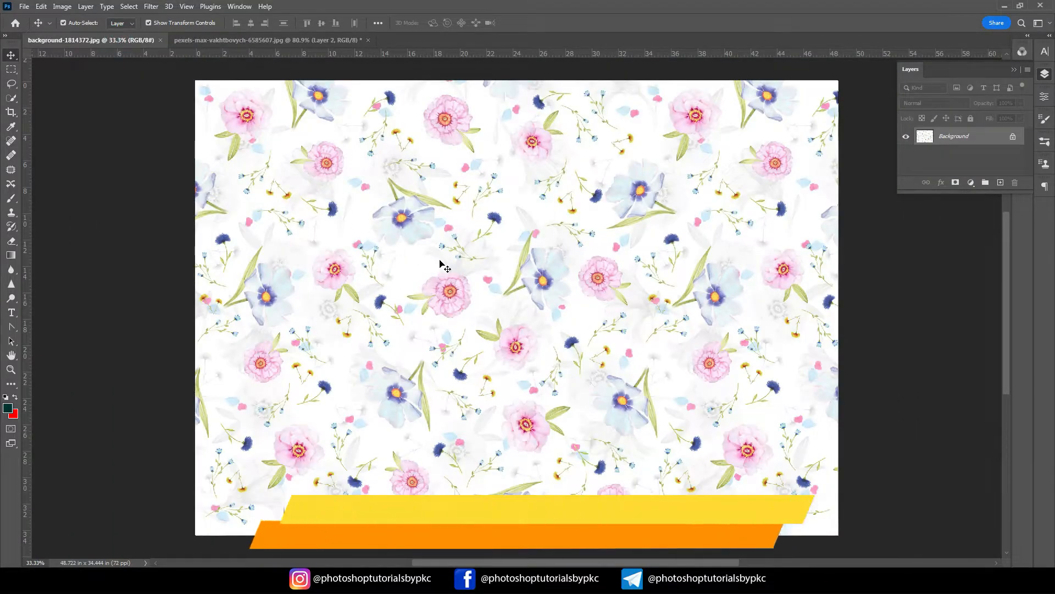
pyautogui.hotkey('ctrl', 'a')
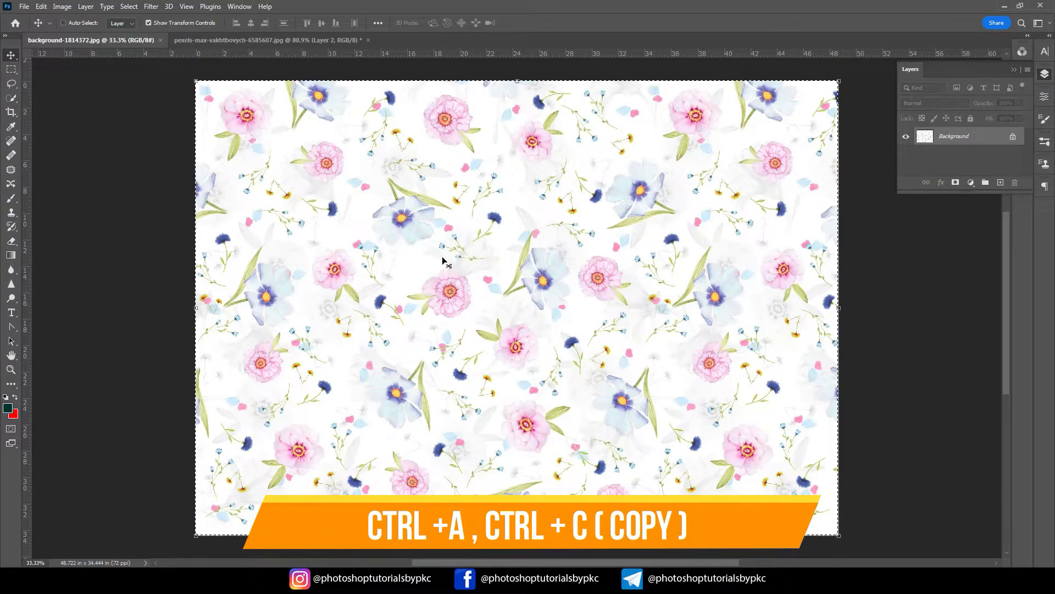
# - Paste the copied floral pattern into Vanishing Point on the room photo's empty layer
pyautogui.click(242, 40)
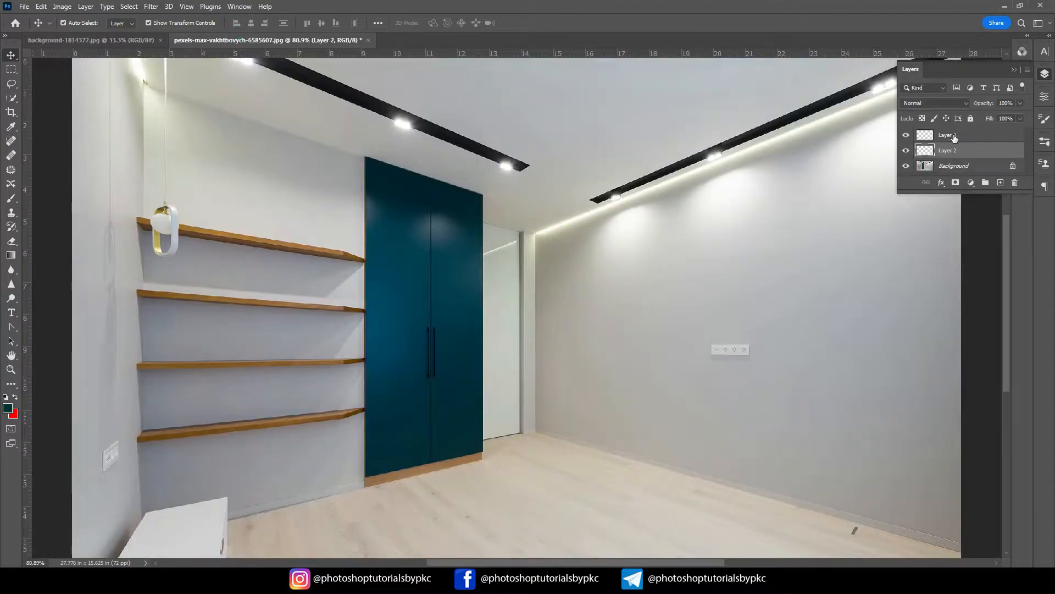
pyautogui.click(151, 6)
pyautogui.click(201, 124)
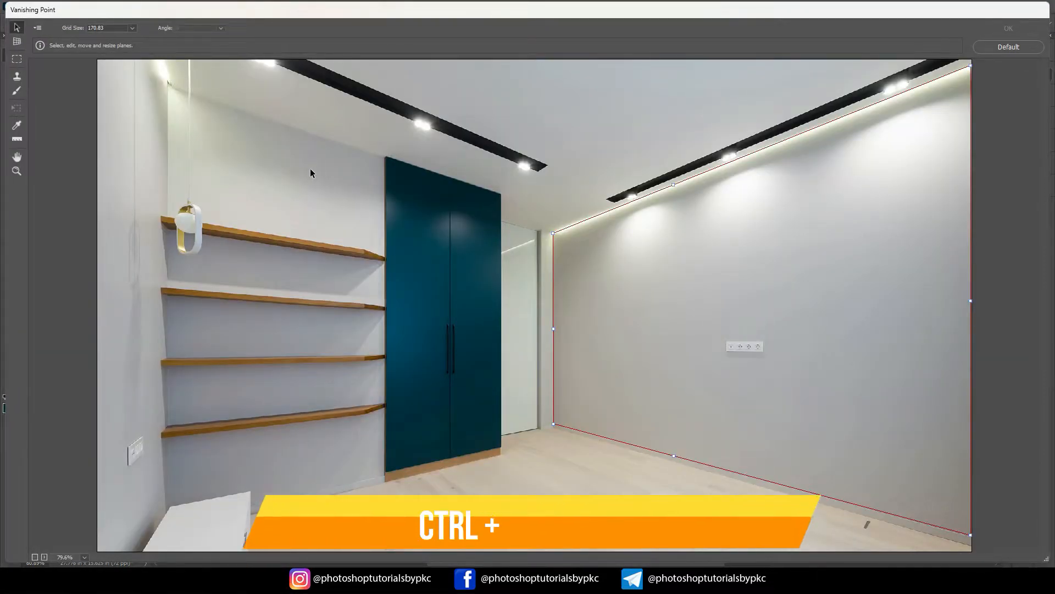
pyautogui.hotkey('ctrl', 'v')
pyautogui.press('alt')
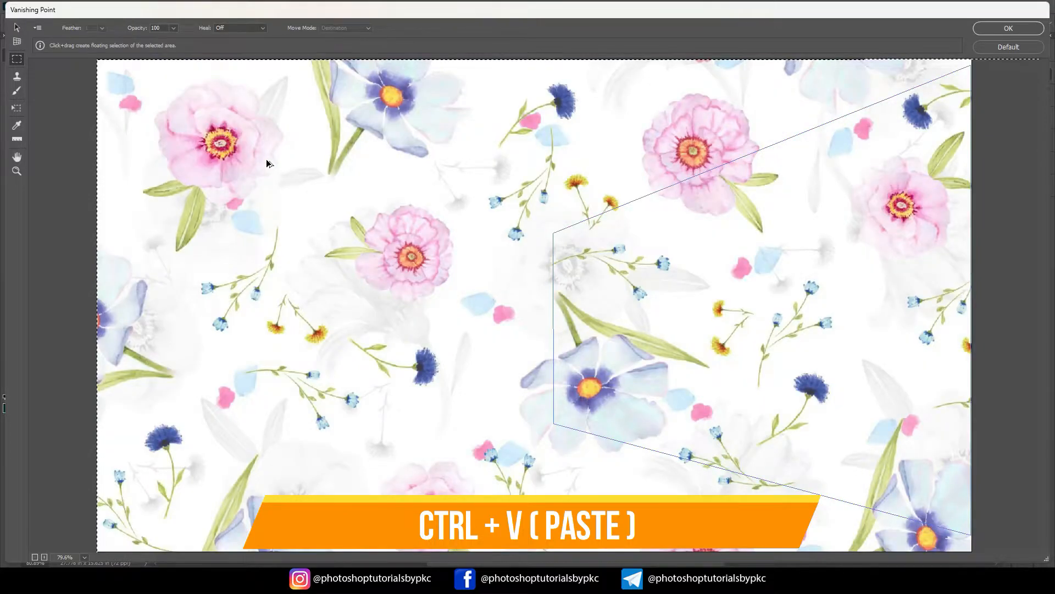
# - Scale down the pasted floral pattern with the Transform tool and move it onto the grey wall's perspective plane
pyautogui.press('t')
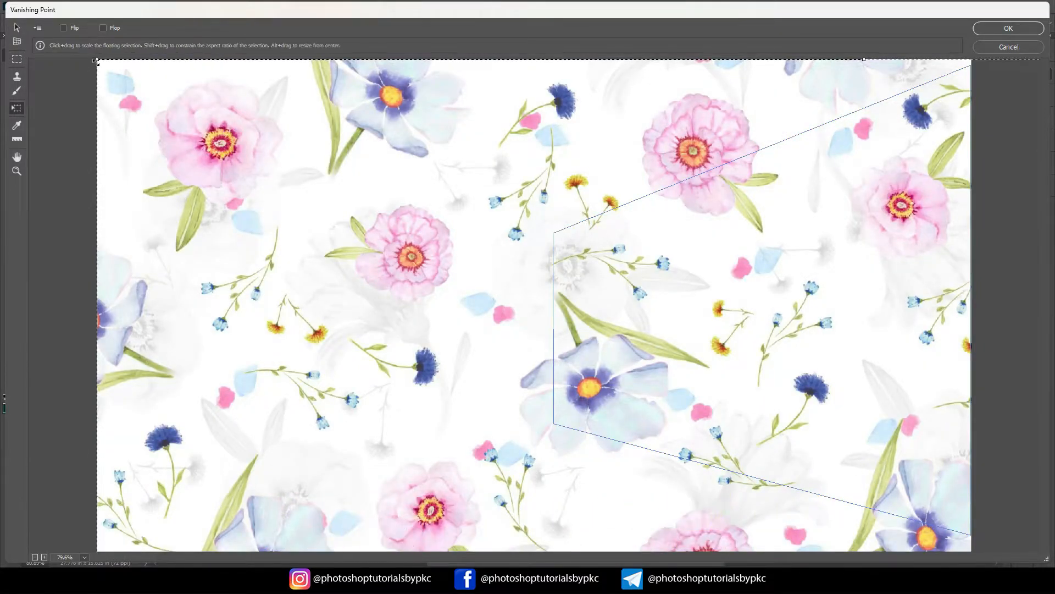
pyautogui.moveTo(131, 99); pyautogui.dragTo(721, 501)
pyautogui.moveTo(775, 532); pyautogui.dragTo(254, 476)
pyautogui.moveTo(209, 517); pyautogui.dragTo(386, 329)
pyautogui.moveTo(600, 127); pyautogui.dragTo(286, 360)
pyautogui.moveTo(160, 107); pyautogui.dragTo(400, 276)
pyautogui.moveTo(441, 352); pyautogui.dragTo(118, 227)
pyautogui.moveTo(419, 285); pyautogui.dragTo(739, 296)
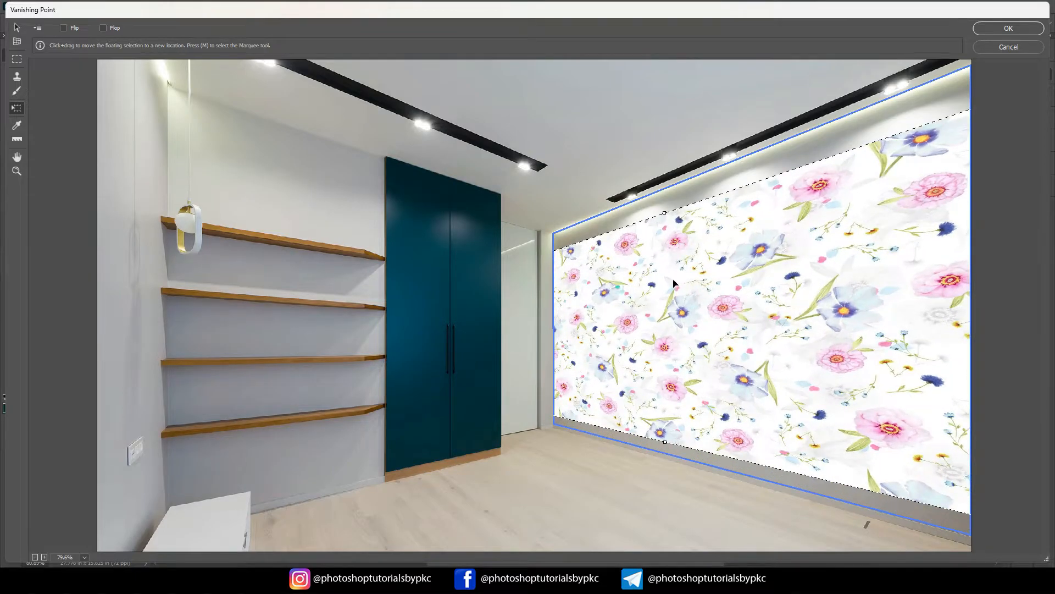
# - Resize and position the floral pattern to cover the whole wall plane and apply the filter
pyautogui.moveTo(649, 287); pyautogui.dragTo(682, 274)
pyautogui.moveTo(593, 336); pyautogui.dragTo(574, 307)
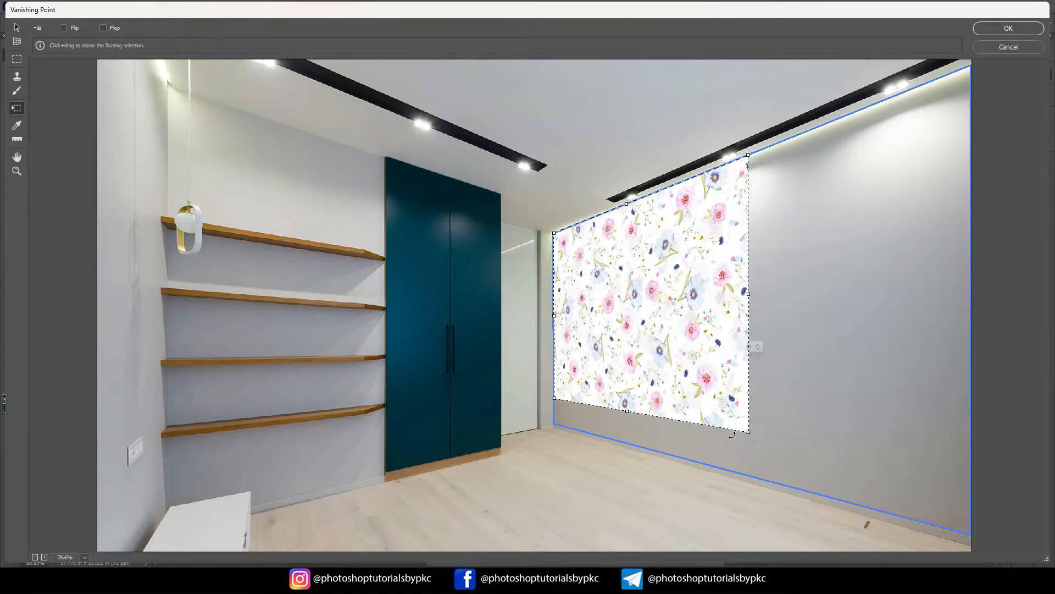
pyautogui.moveTo(748, 432); pyautogui.dragTo(842, 499)
pyautogui.moveTo(853, 313); pyautogui.dragTo(982, 315)
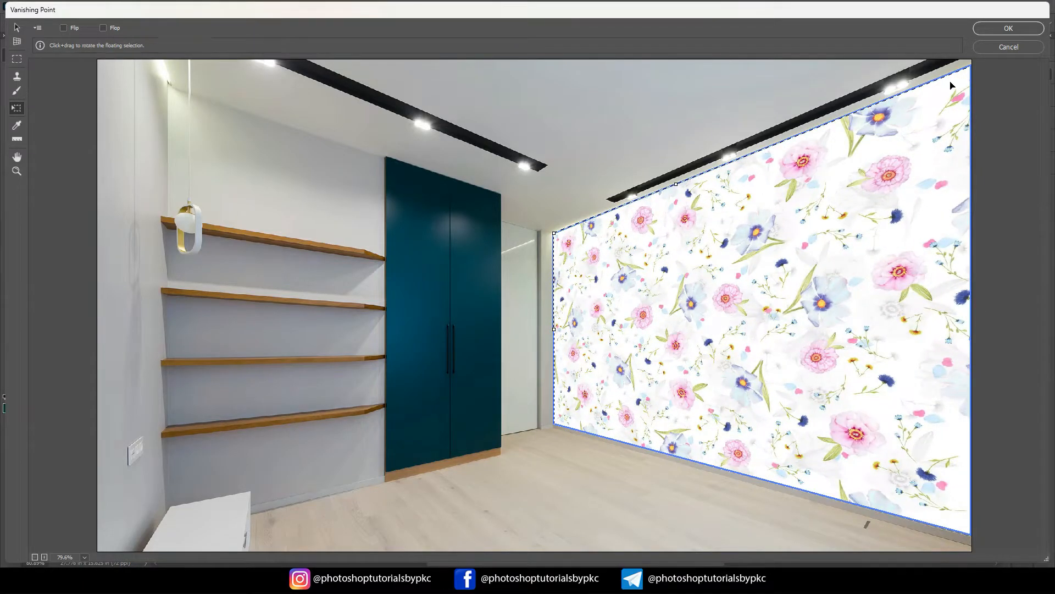
pyautogui.click(999, 30)
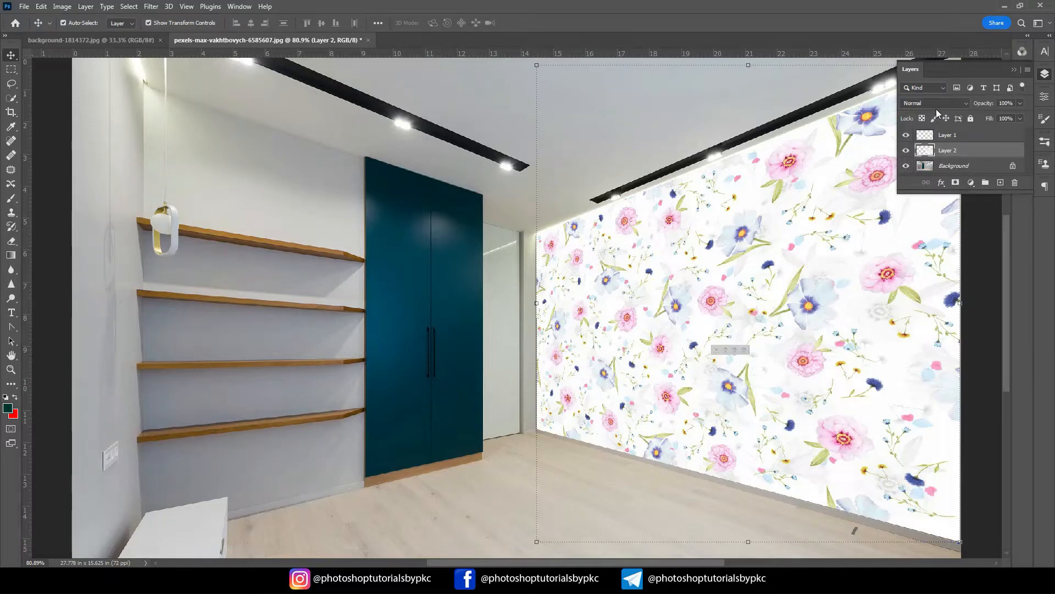
# - Set the floral pattern layer to Multiply at about 76% opacity and compare the wall with the layer hidden and shown
pyautogui.click(966, 104)
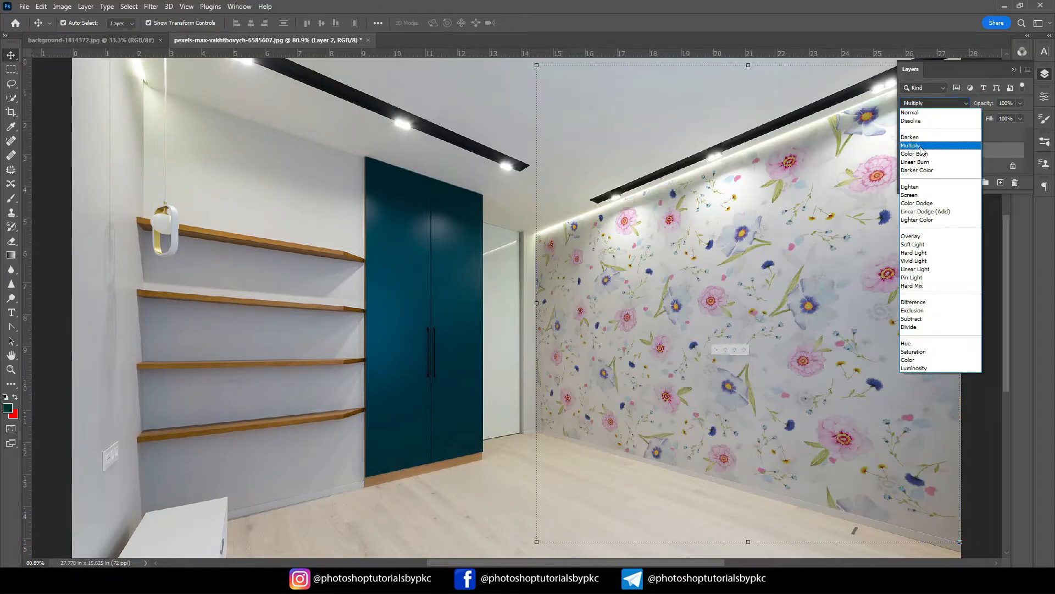
pyautogui.click(915, 146)
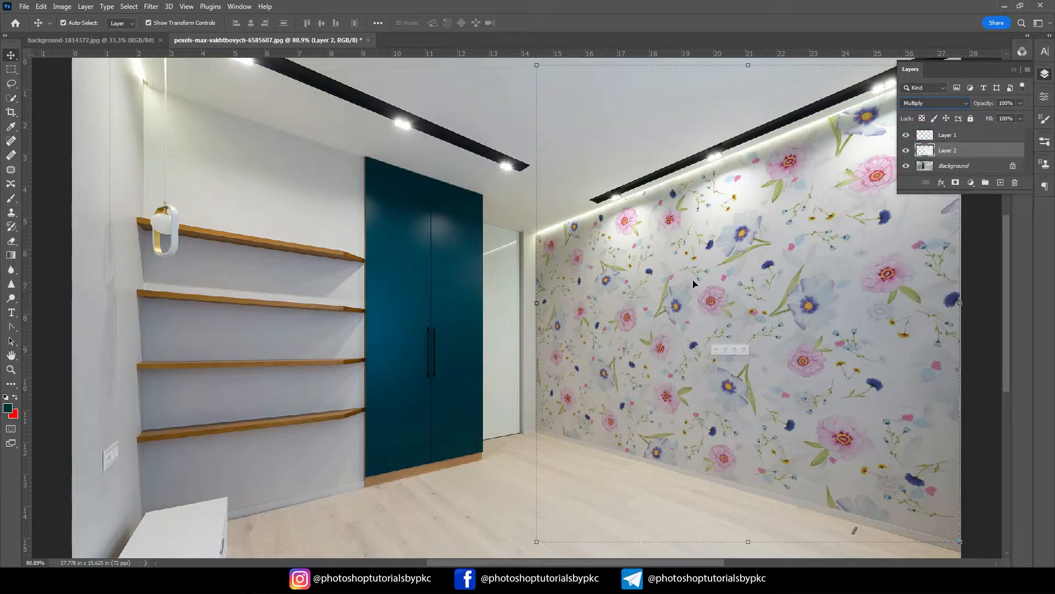
pyautogui.click(1020, 105)
pyautogui.moveTo(1013, 117); pyautogui.dragTo(1011, 118)
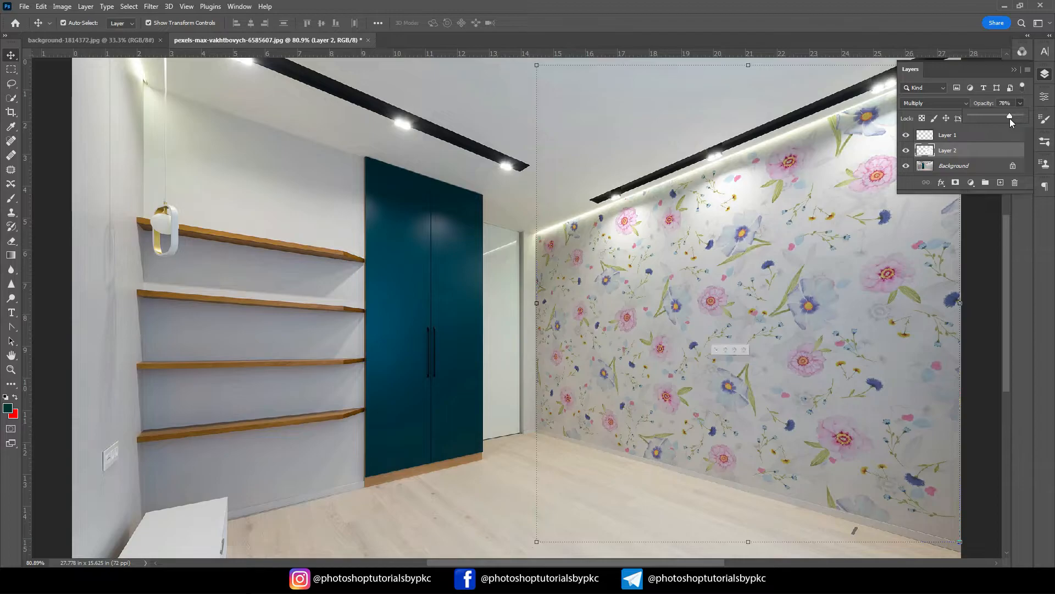
pyautogui.click(907, 152)
pyautogui.click(906, 151)
pyautogui.click(907, 151)
pyautogui.click(906, 152)
pyautogui.click(906, 152)
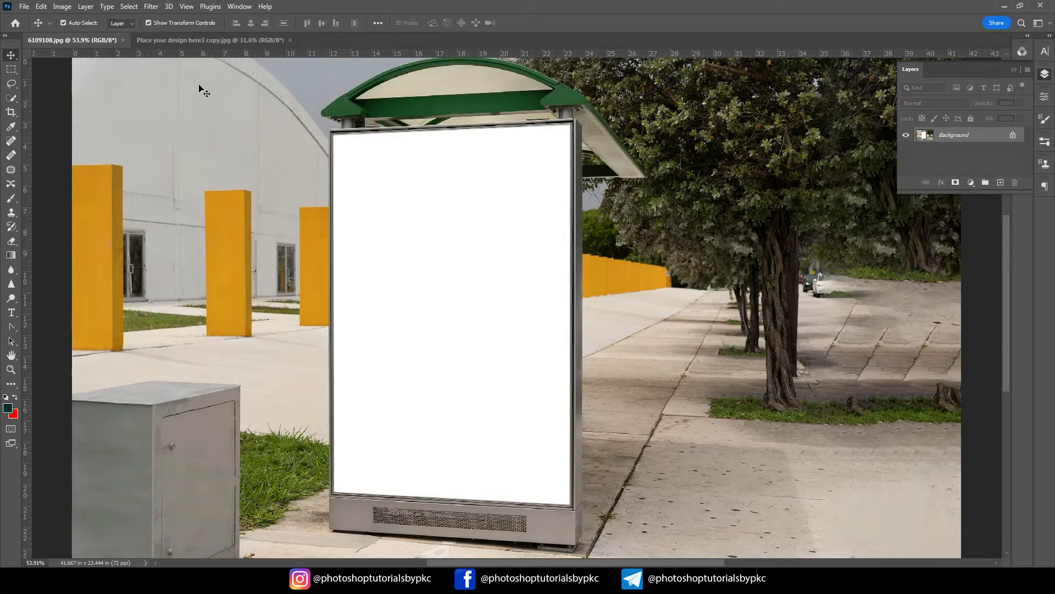
# - After viewing the sushi poster, define a Vanishing Point plane on the four corners of the bus stop's white display and apply it
pyautogui.click(196, 40)
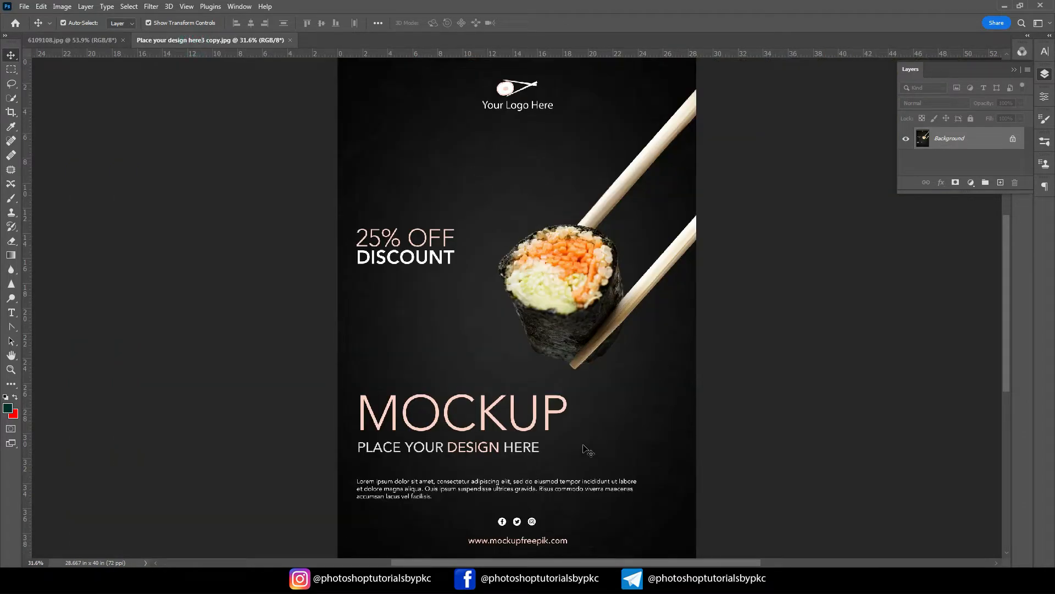
pyautogui.click(97, 42)
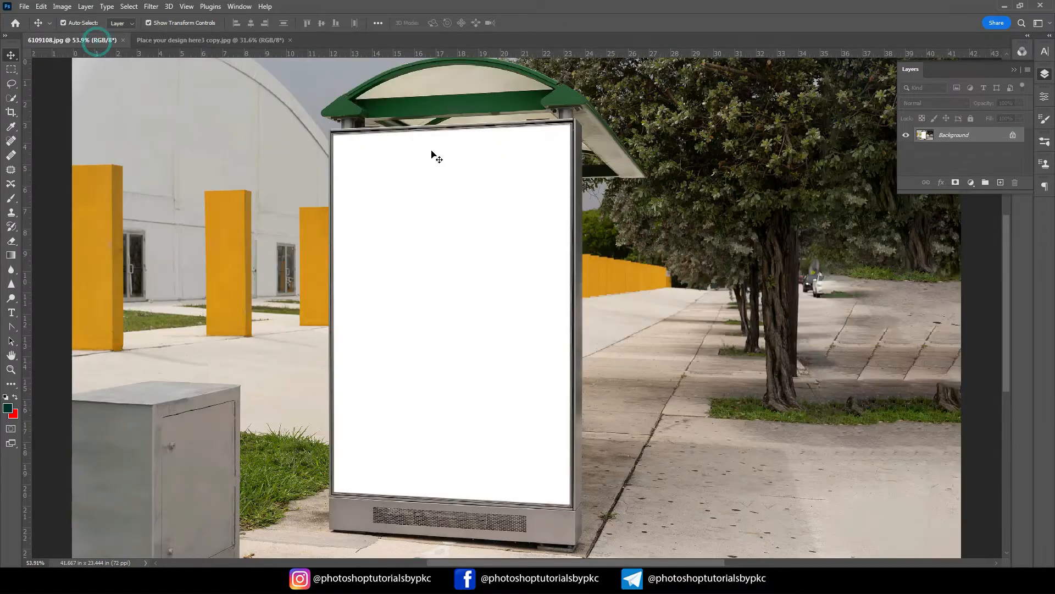
pyautogui.click(150, 7)
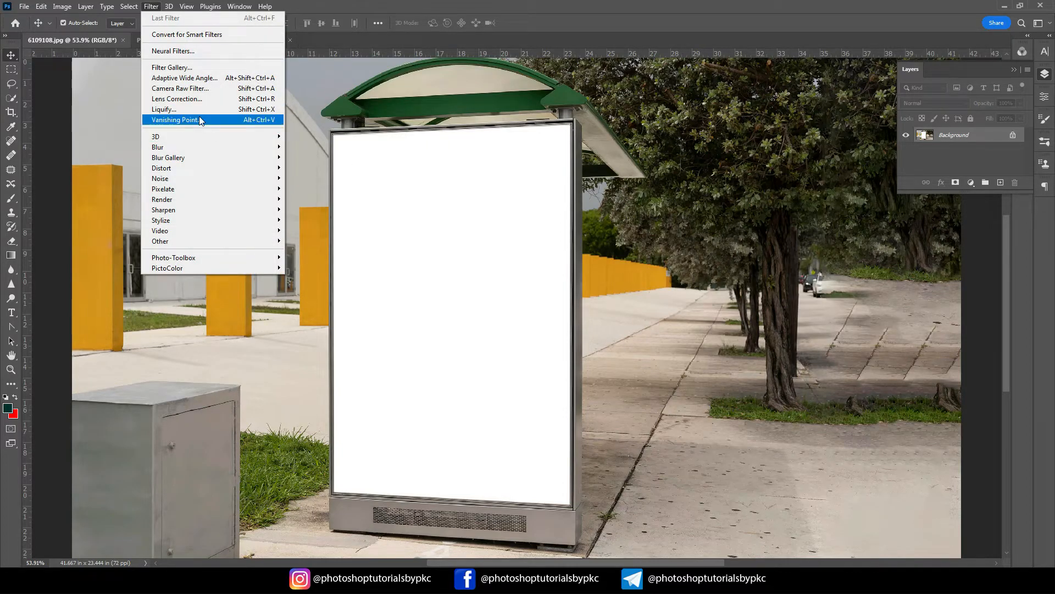
pyautogui.click(199, 119)
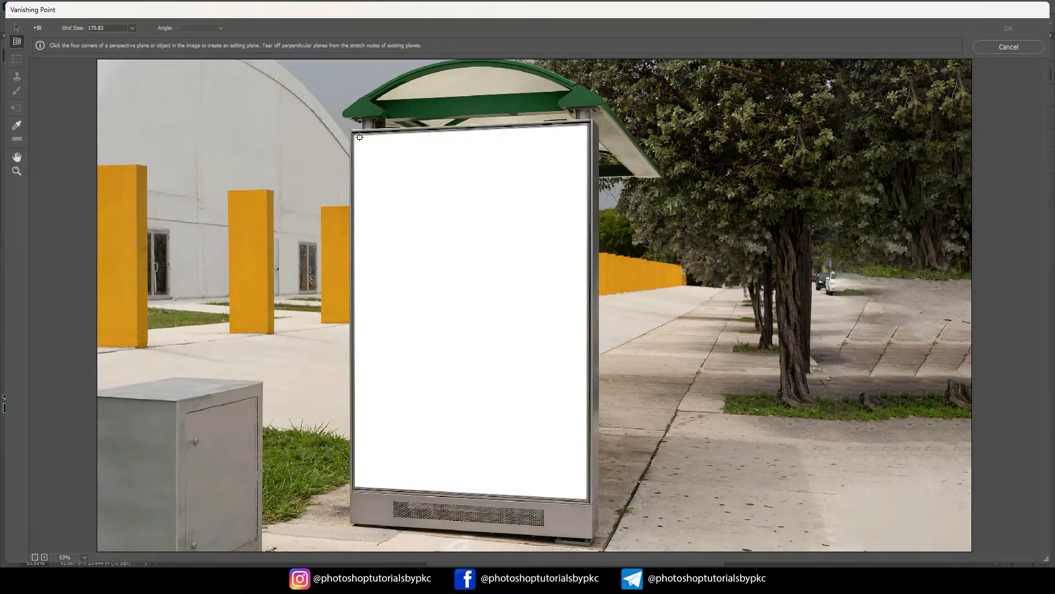
pyautogui.click(355, 135)
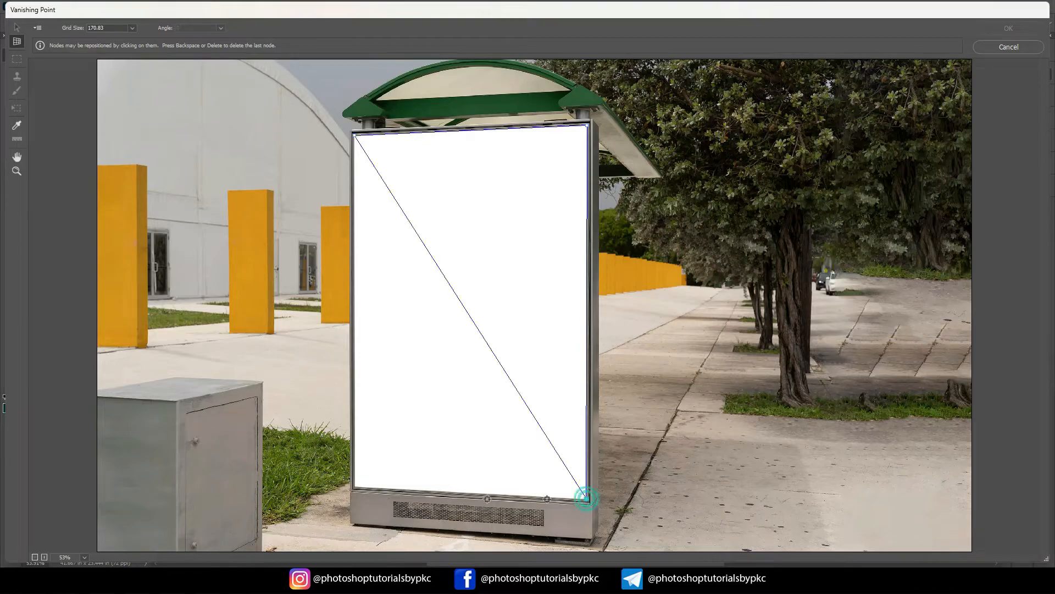
pyautogui.click(354, 487)
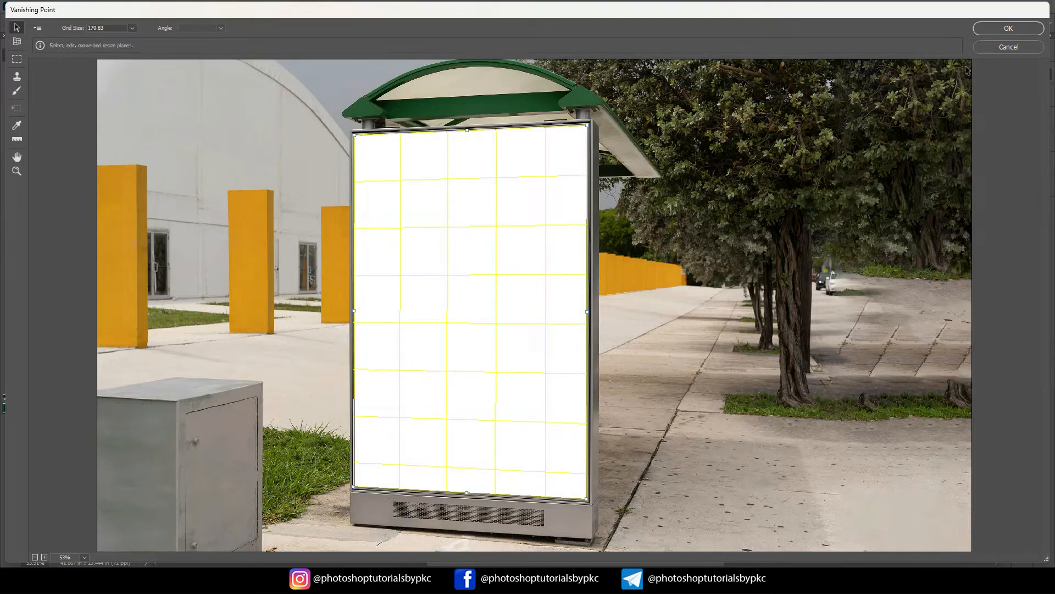
pyautogui.click(994, 32)
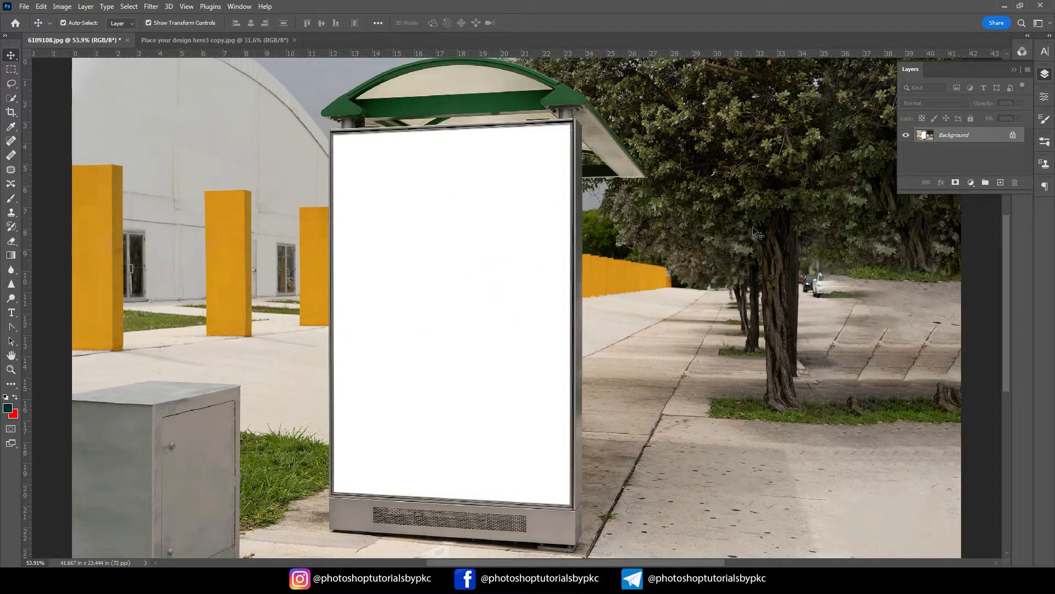
# - Copy the entire sushi poster image and add an empty layer to the bus stop photo
pyautogui.click(182, 42)
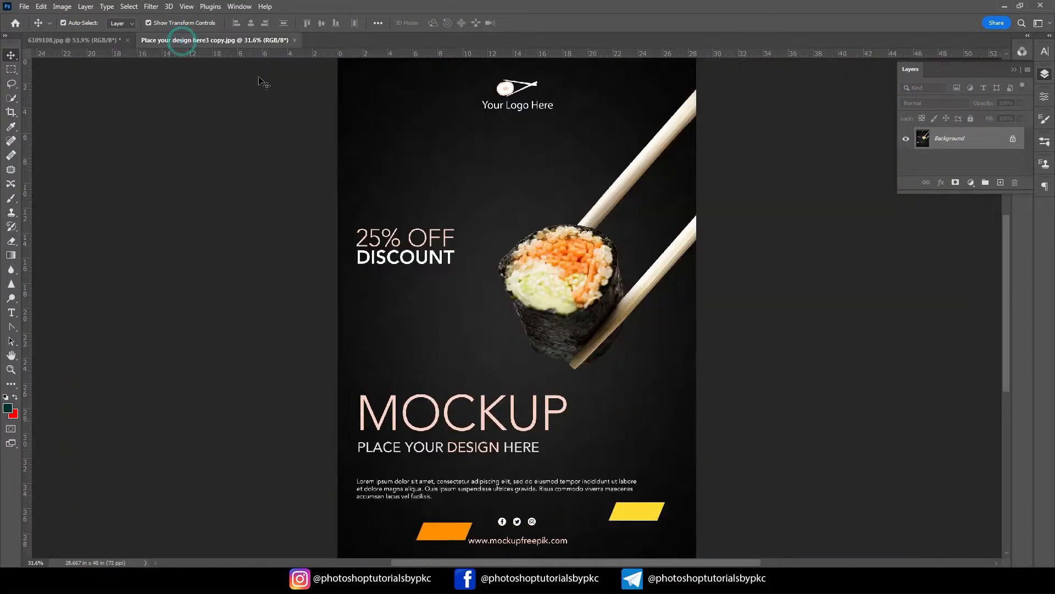
pyautogui.hotkey('ctrl', 'c')
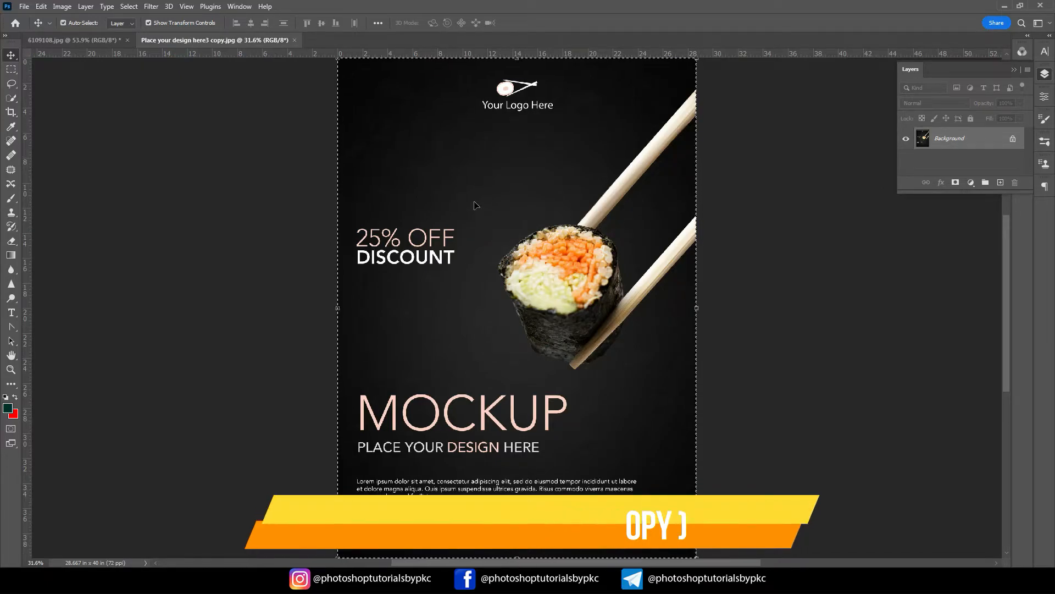
pyautogui.click(91, 40)
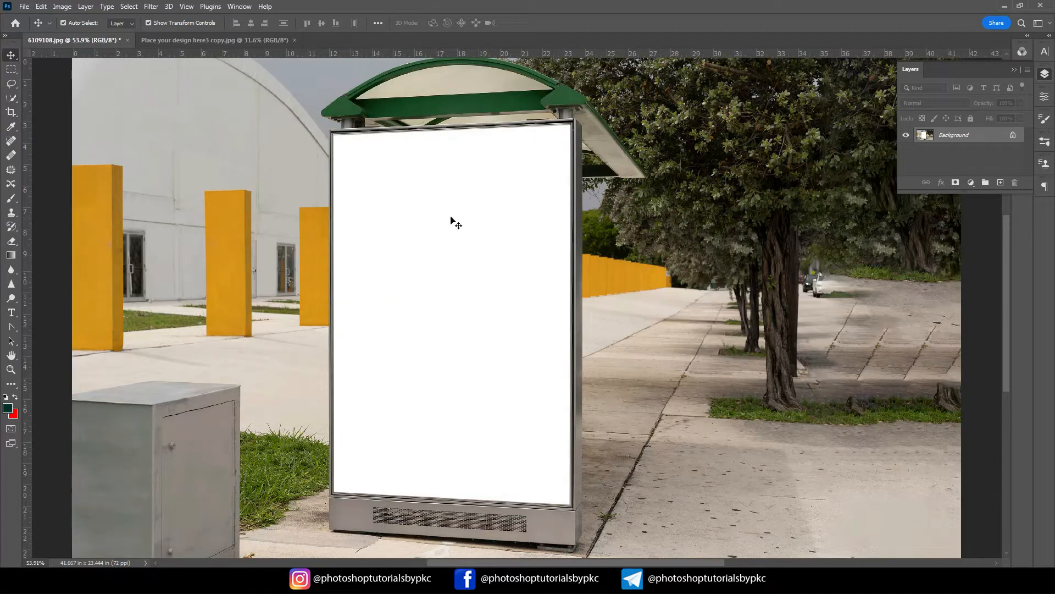
pyautogui.click(1001, 183)
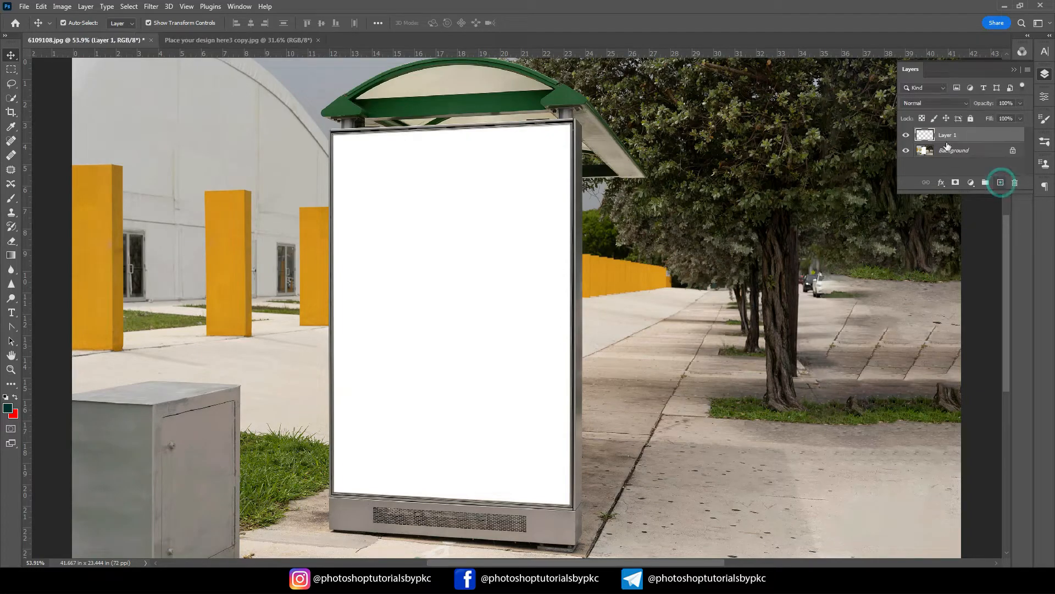
# - Paste the copied poster into Vanishing Point on the bus stop photo's empty layer
pyautogui.click(151, 6)
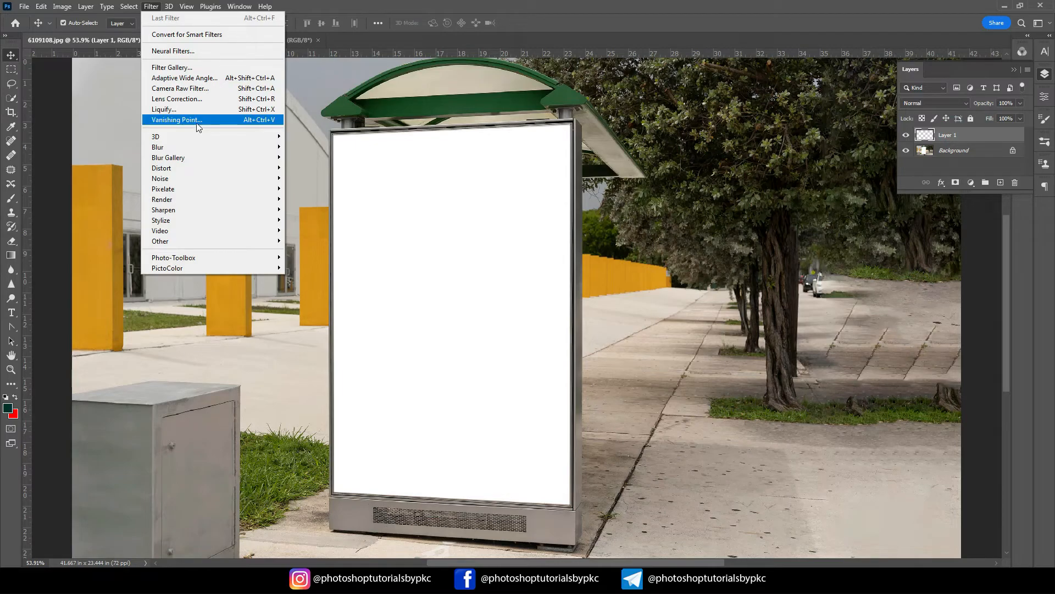
pyautogui.click(199, 120)
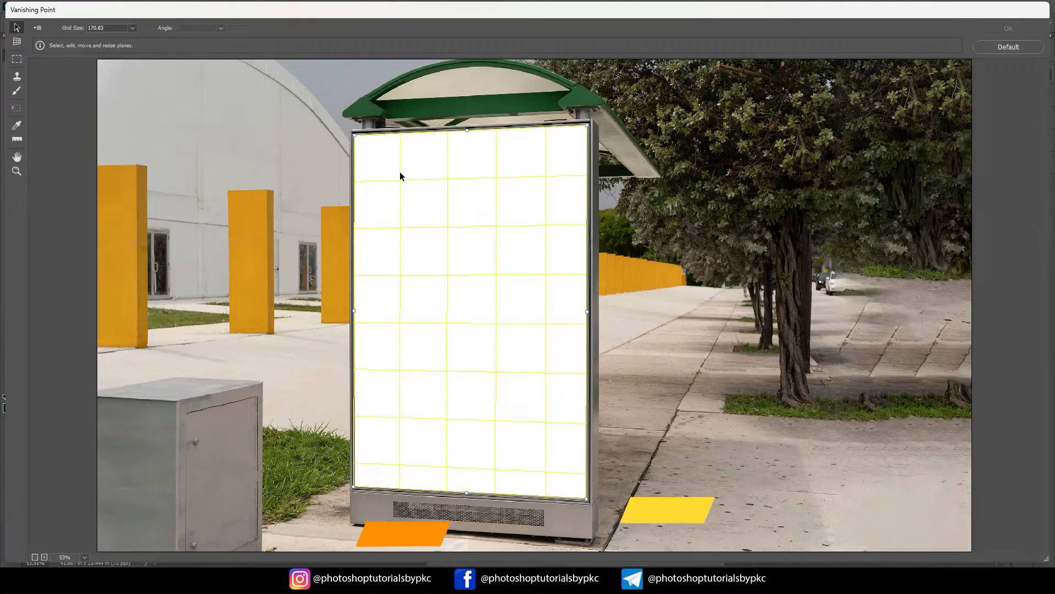
pyautogui.hotkey('ctrl', 'v')
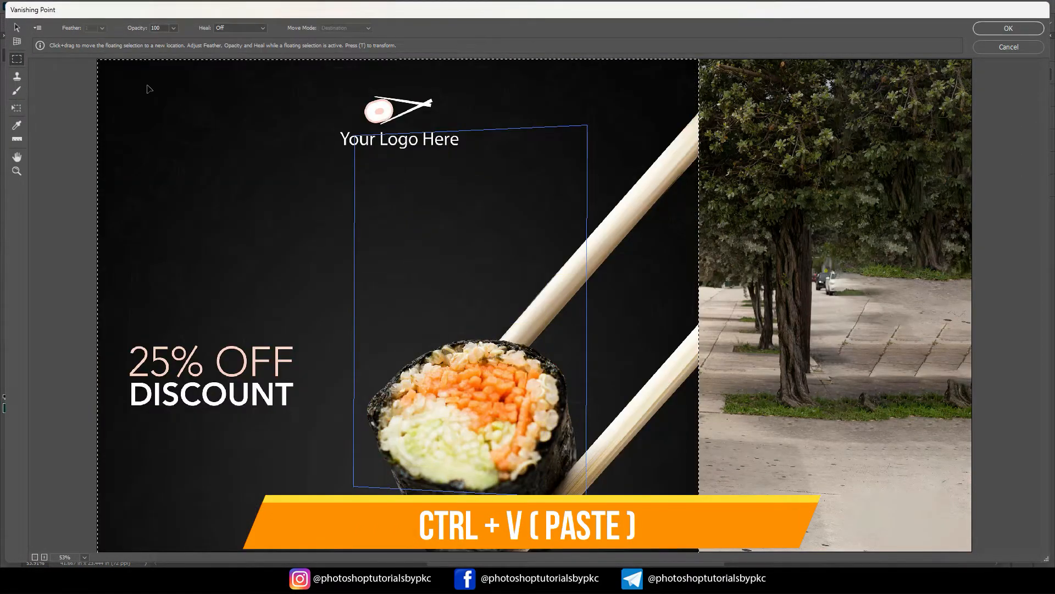
# - Scale down the pasted poster with the Transform tool and align it to the upper-left corner of the display's perspective plane
pyautogui.press('t')
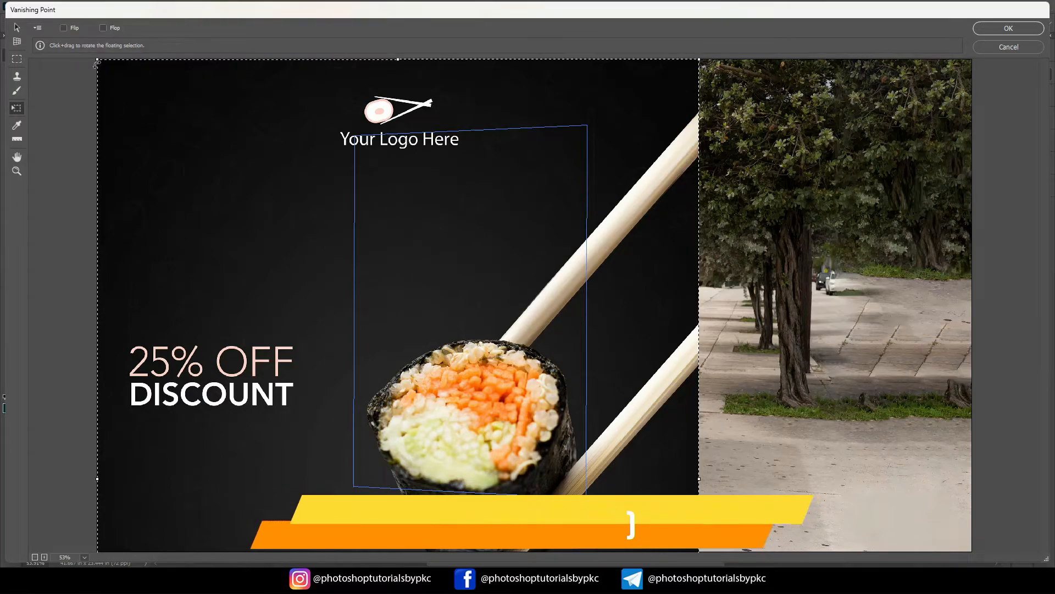
pyautogui.moveTo(97, 62); pyautogui.dragTo(369, 198)
pyautogui.moveTo(629, 500); pyautogui.dragTo(874, 113)
pyautogui.moveTo(615, 83); pyautogui.dragTo(735, 252)
pyautogui.moveTo(811, 318); pyautogui.dragTo(436, 194)
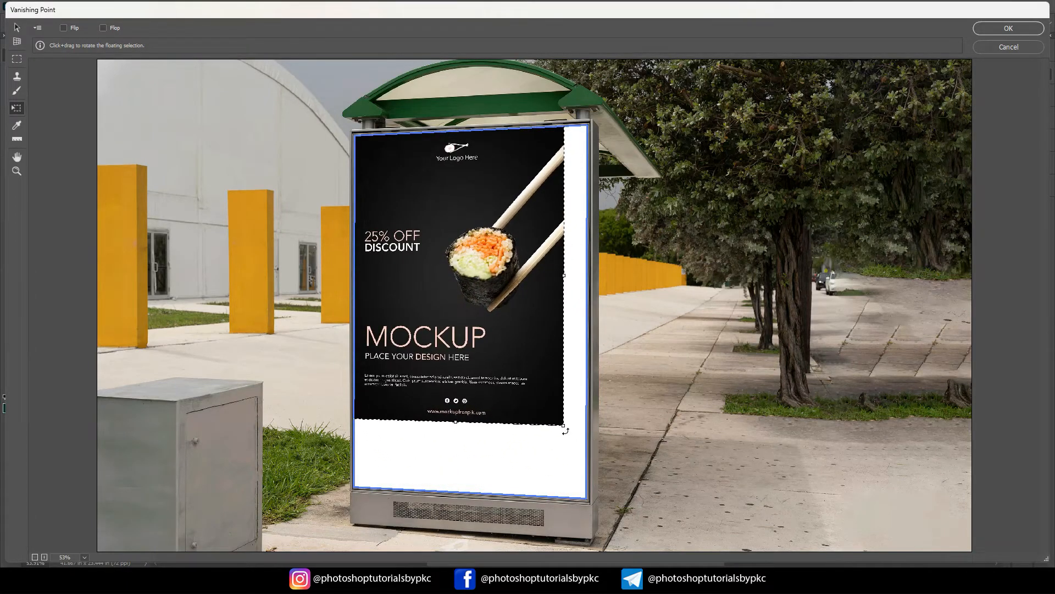
# - Enlarge the poster to fill the display plane, apply the filter, and compare the photo with the poster layer hidden and shown
pyautogui.moveTo(565, 427); pyautogui.dragTo(599, 520)
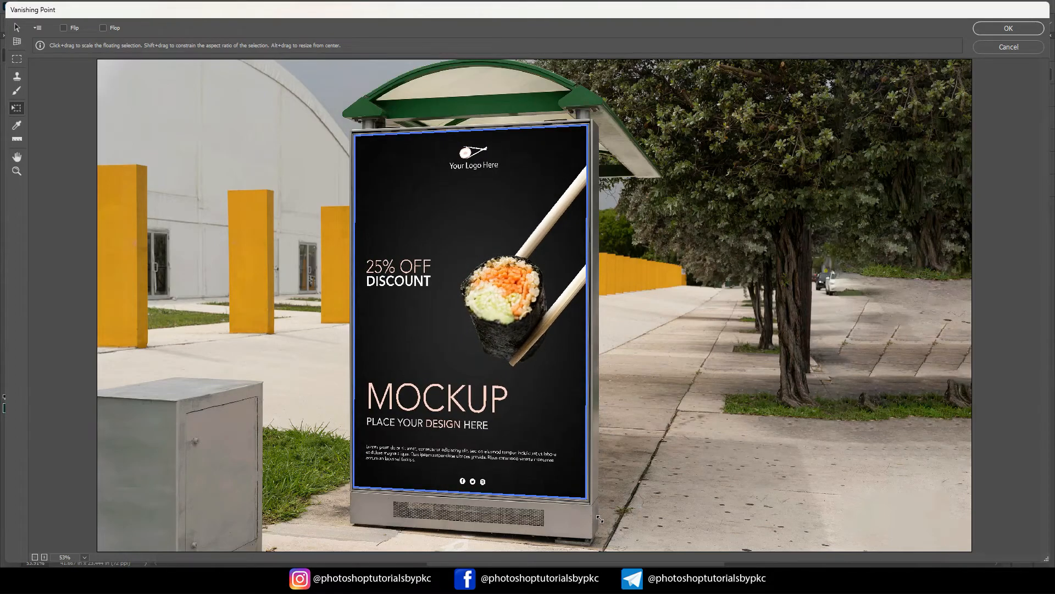
pyautogui.click(1017, 27)
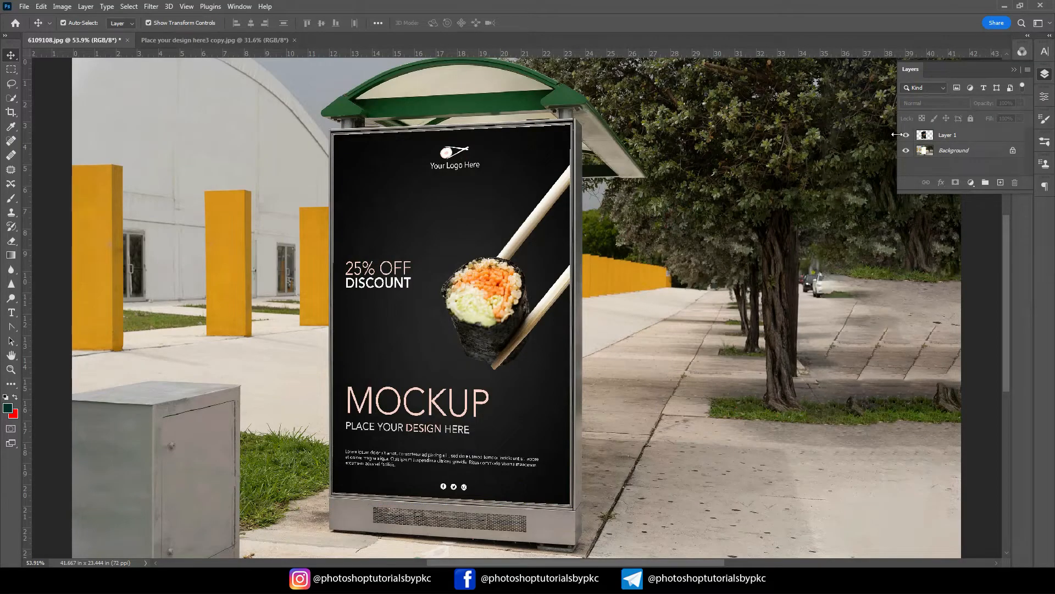
pyautogui.click(907, 135)
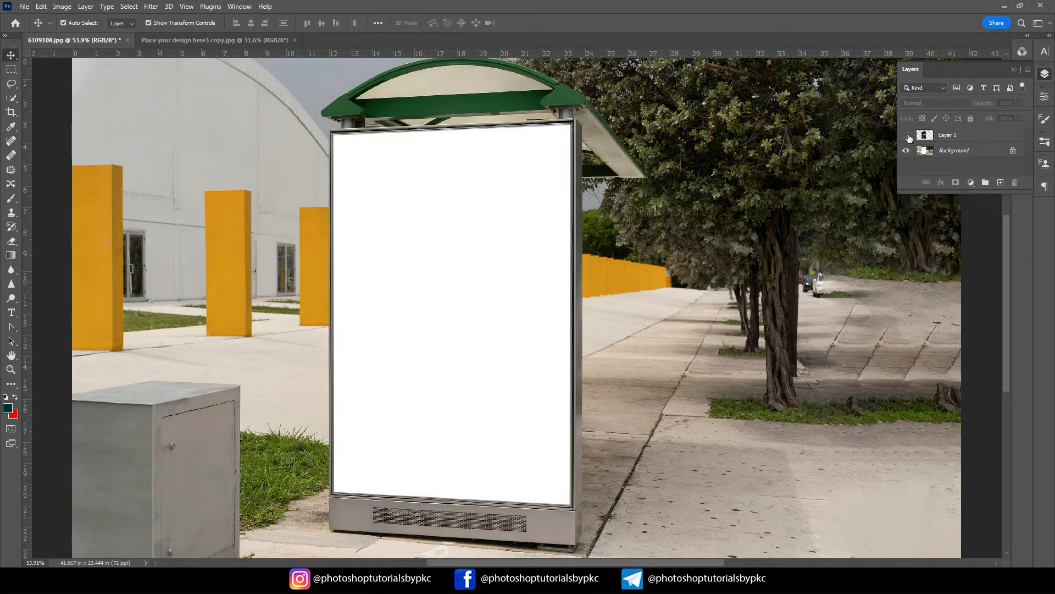
pyautogui.click(907, 135)
pyautogui.click(907, 135)
pyautogui.click(908, 135)
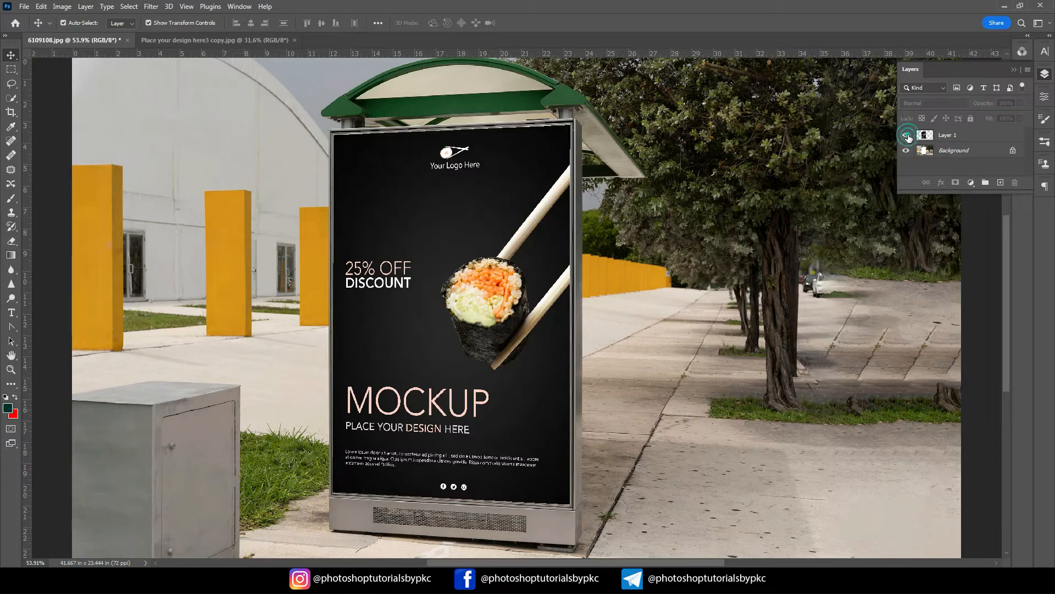